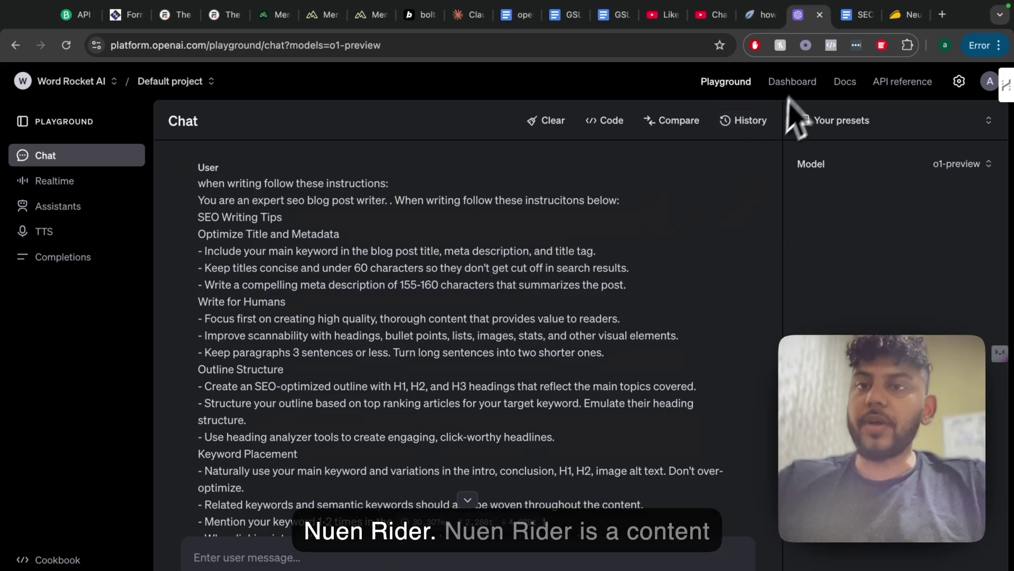
- Switch to the NeuronWriter content editor for 'how to become rich with ai'
click(771, 16)
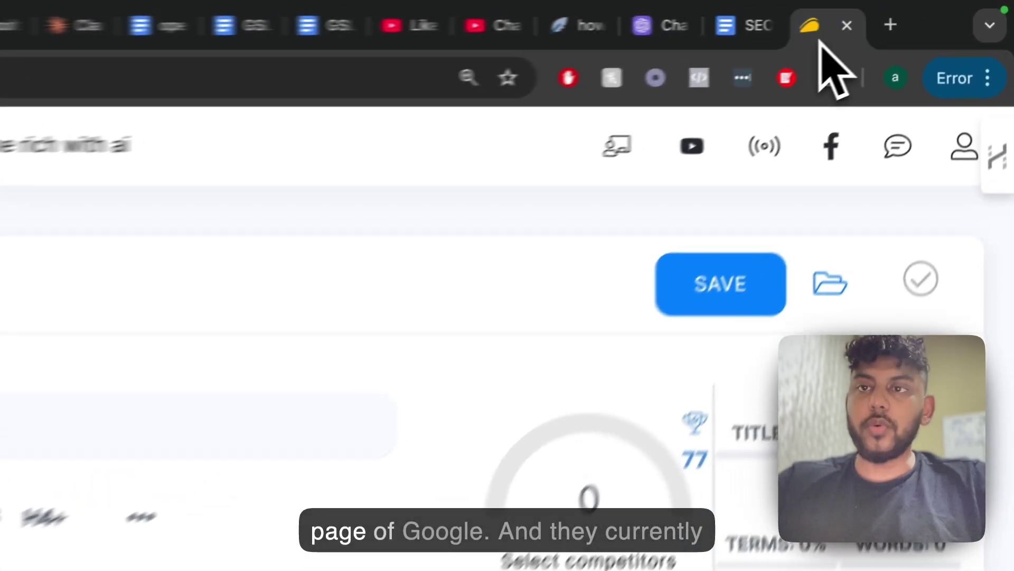
- Look over AppSumo's $99 NeuronWriter lifetime deal page, then return to the keyword analysis
click(906, 16)
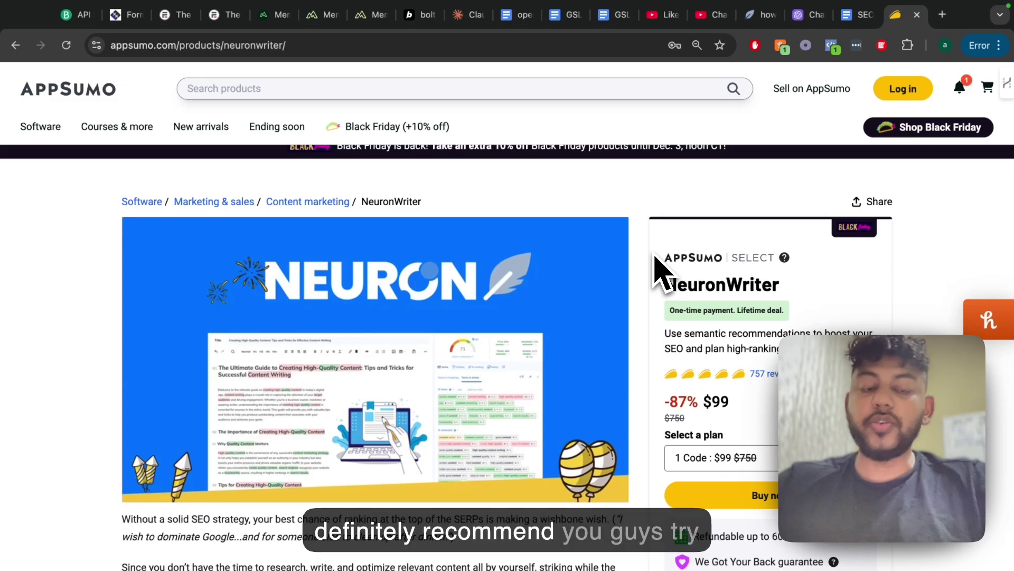
scroll(656, 257, down, 2)
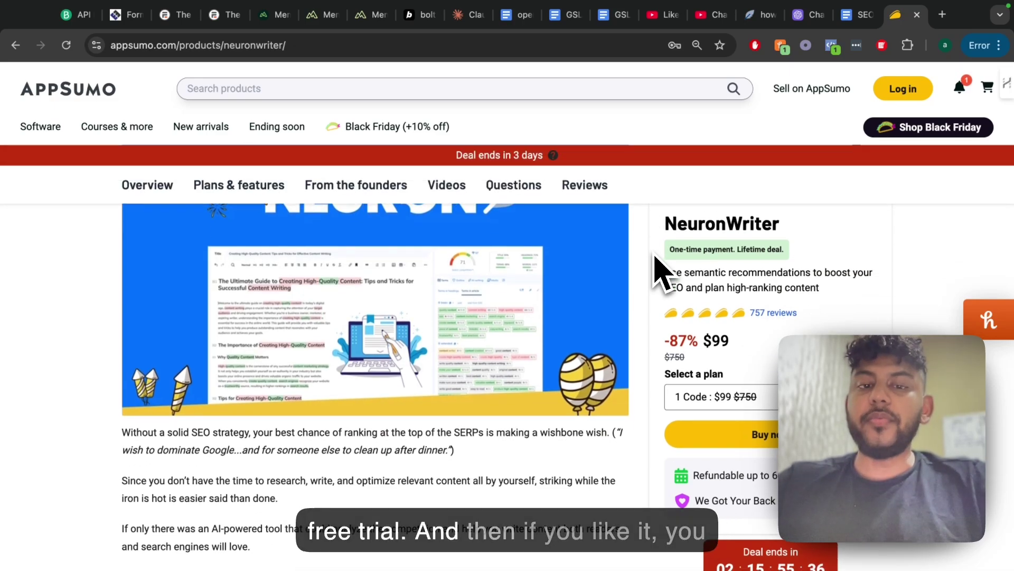
scroll(668, 344, down, 3)
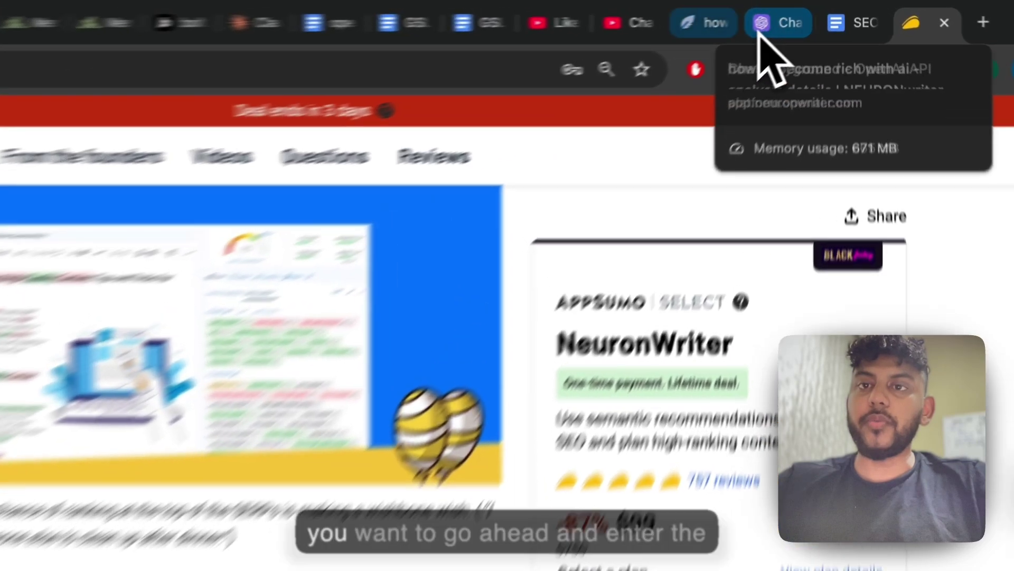
click(704, 23)
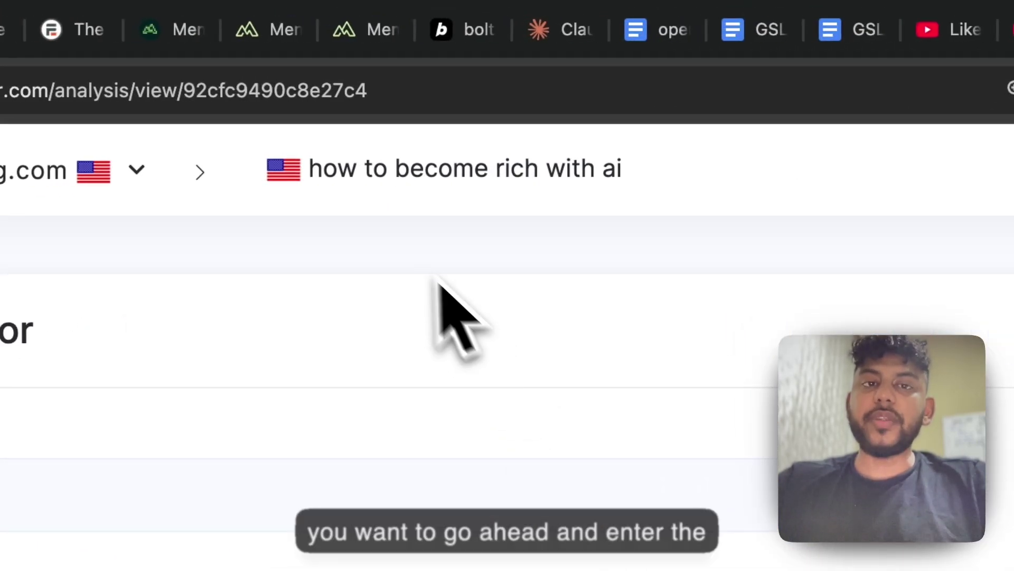
- Highlight the keyword 'how to become rich with ai' and review the competitor outline
drag(320, 174, 725, 177)
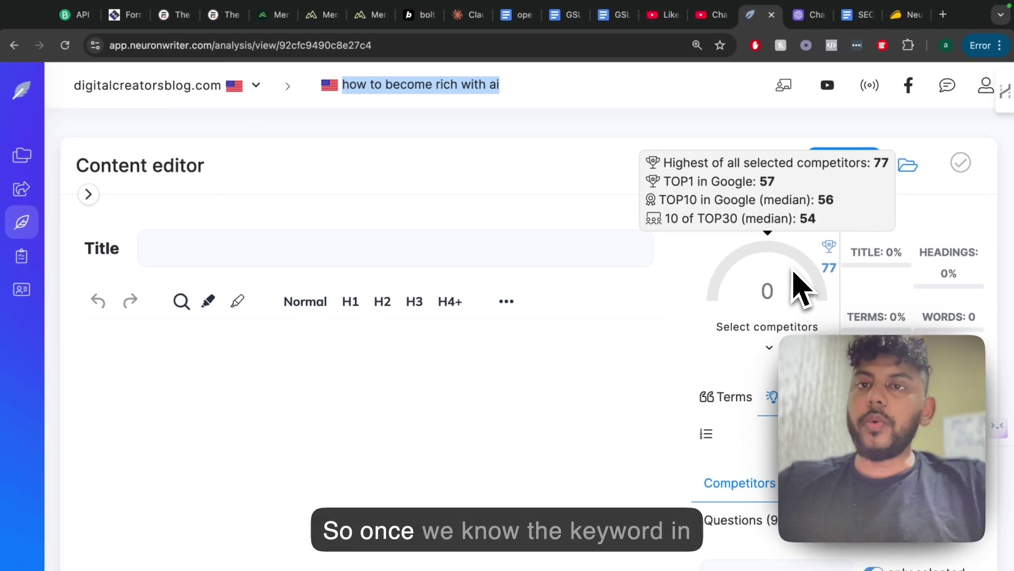
scroll(520, 148, down, 4)
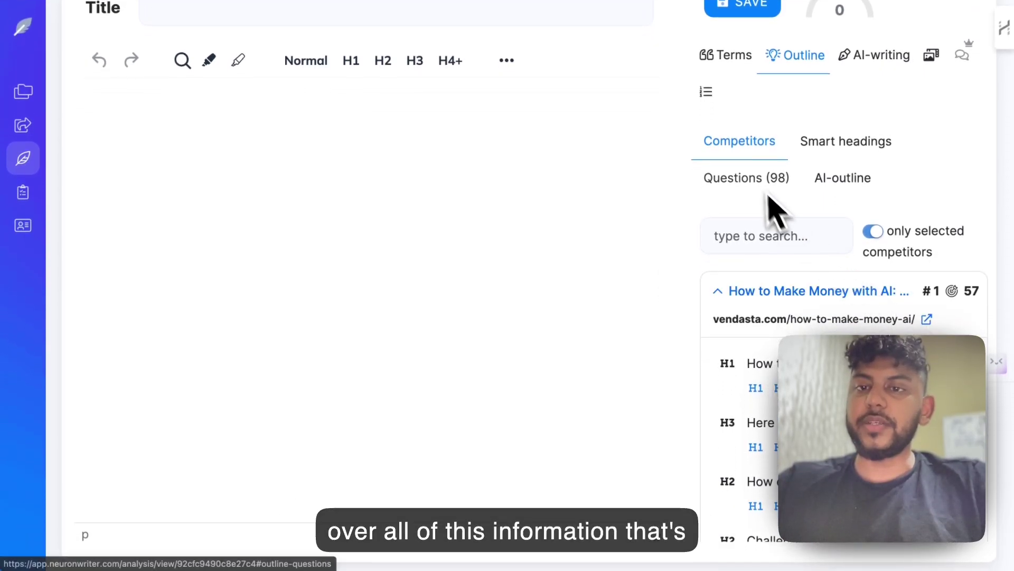
scroll(771, 212, up, 2)
- Review the recommended Article terms, then go back to the Playground chat
click(729, 201)
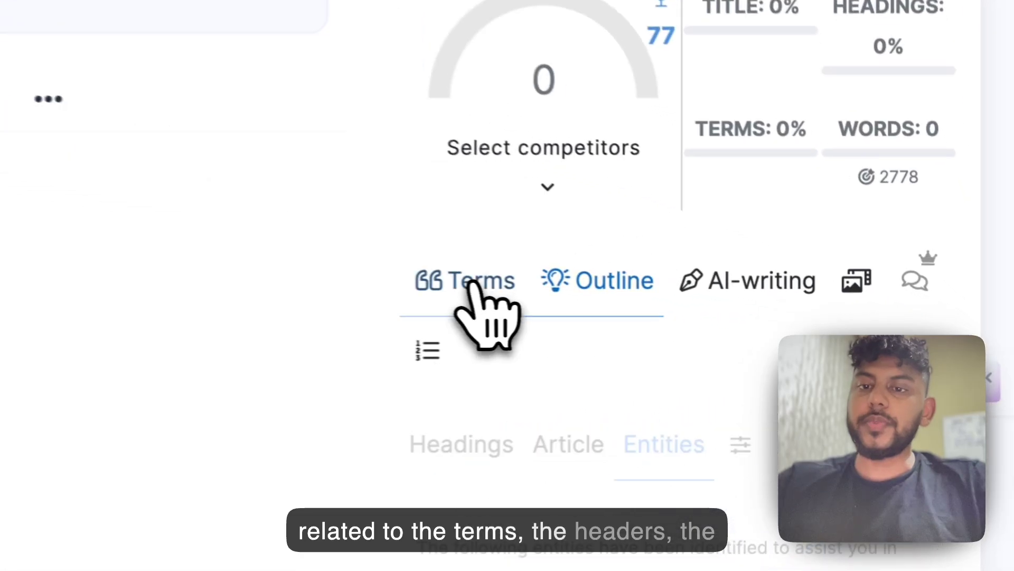
scroll(453, 317, down, 5)
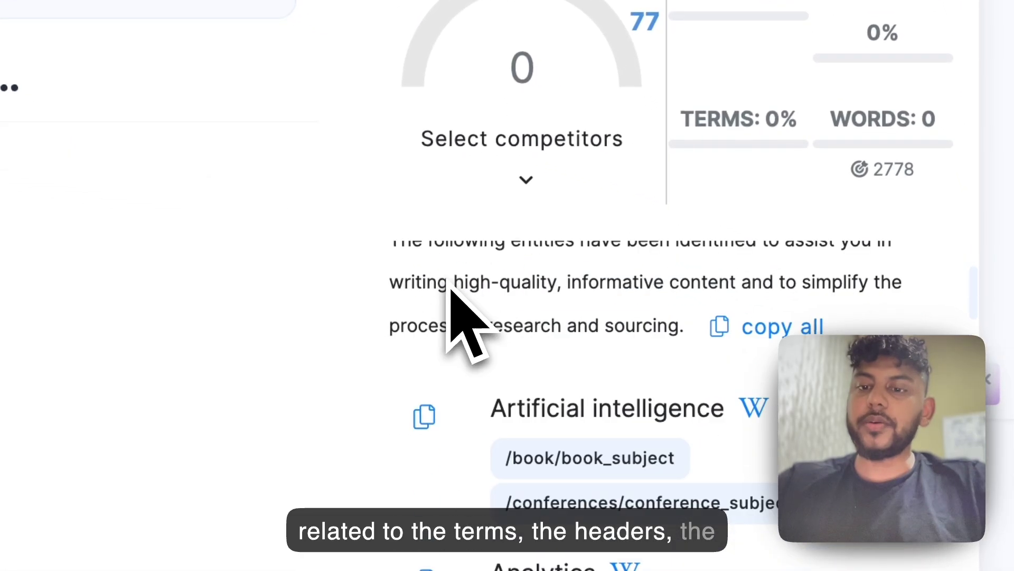
scroll(482, 396, up, 5)
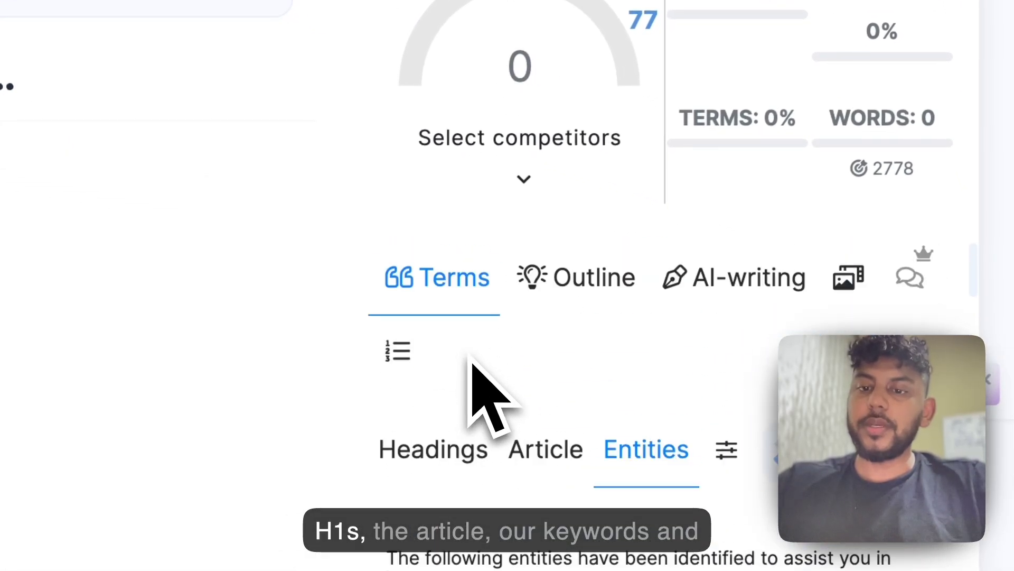
click(544, 456)
scroll(561, 453, down, 3)
scroll(600, 430, up, 1)
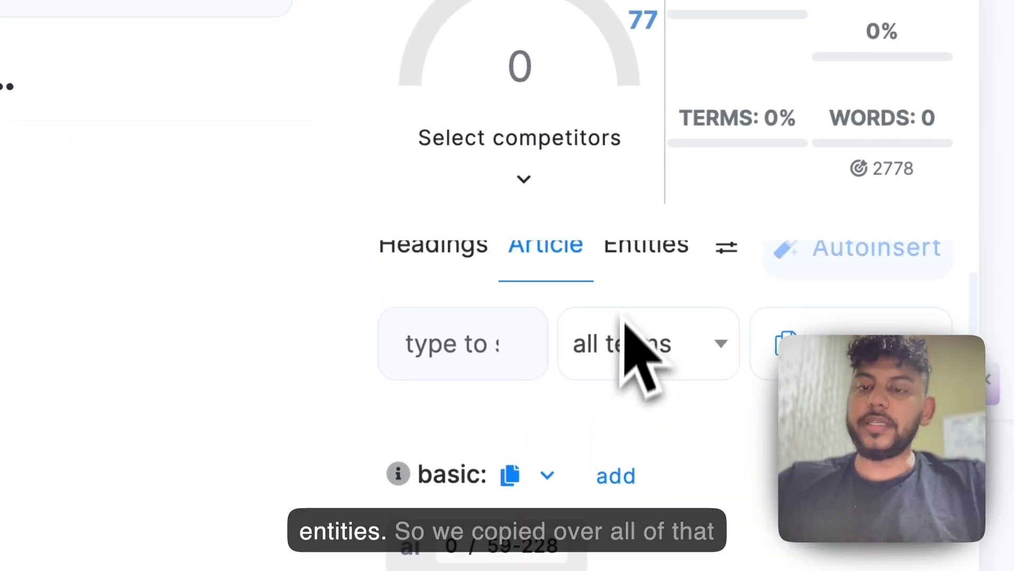
scroll(523, 403, up, 2)
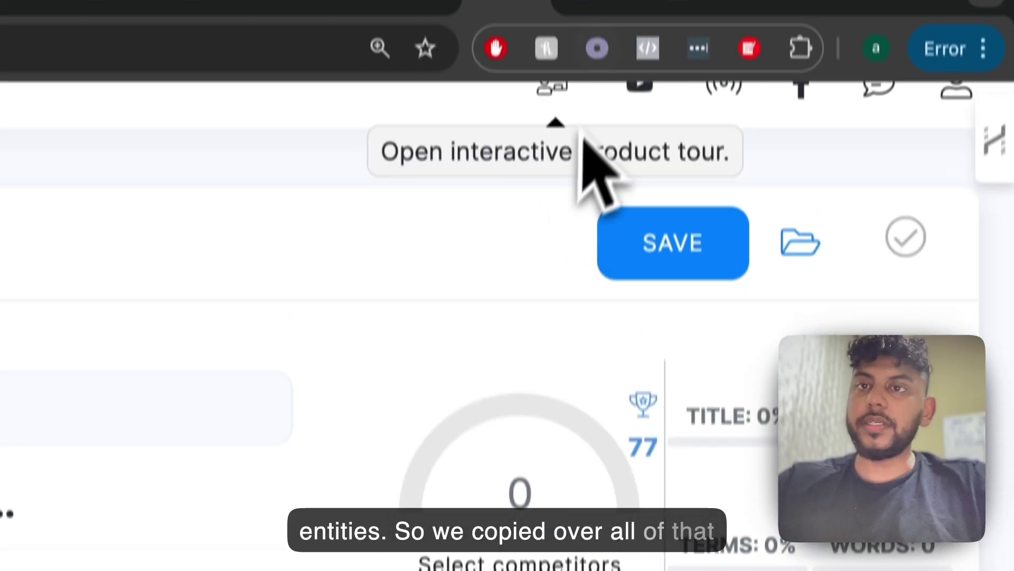
click(600, 11)
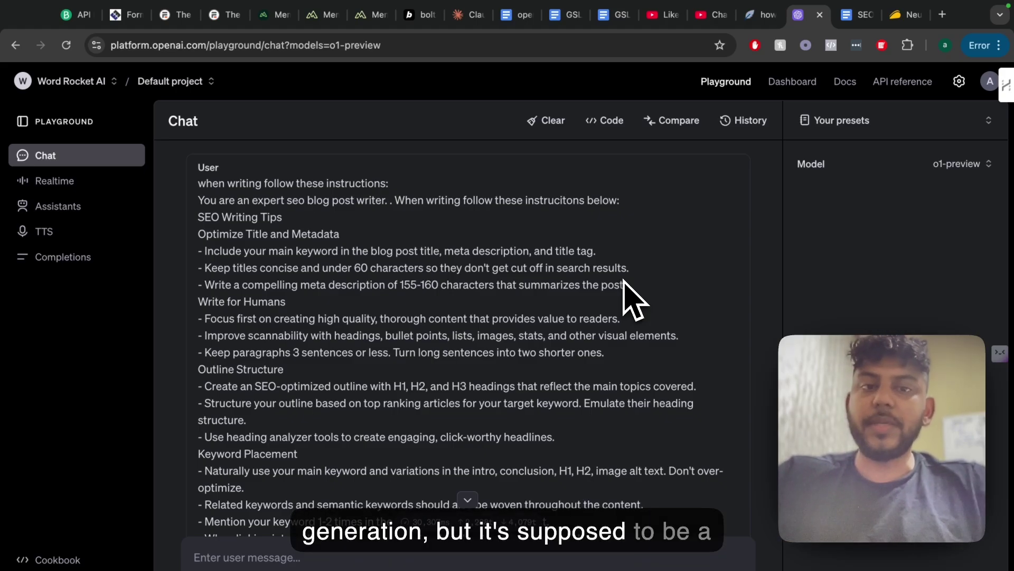
scroll(625, 281, down, 20)
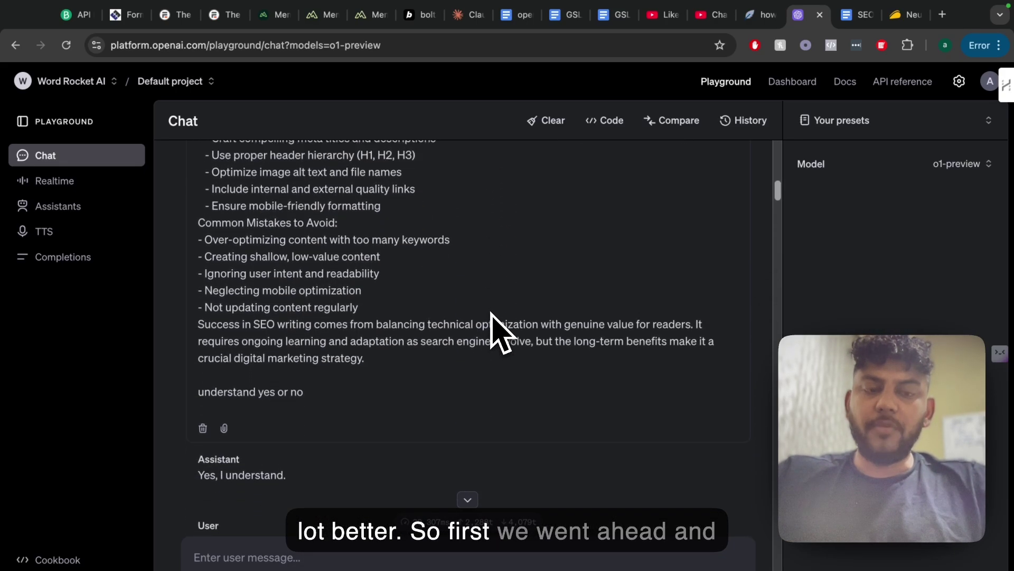
scroll(418, 338, down, 1)
scroll(418, 337, up, 1)
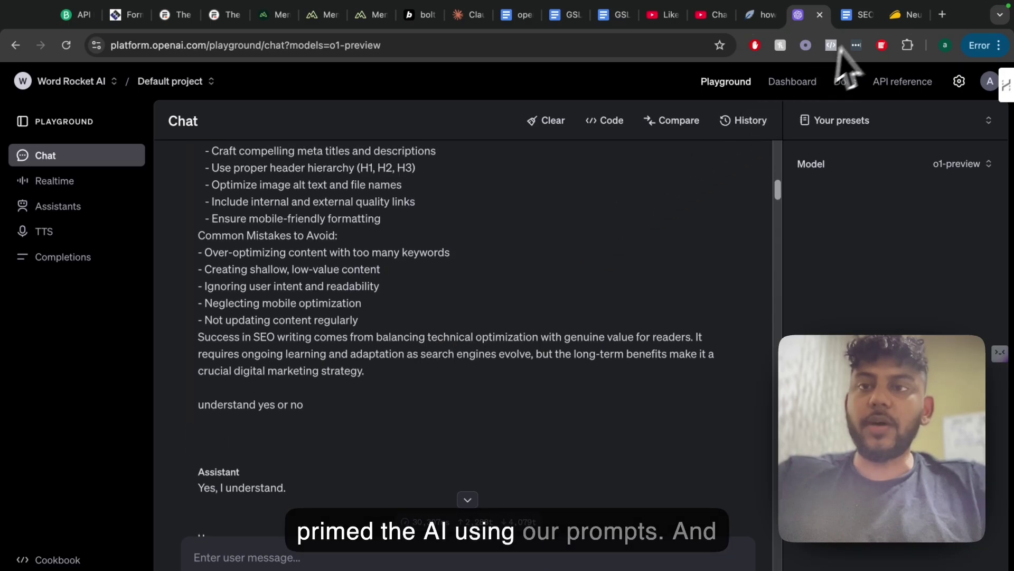
click(859, 15)
scroll(650, 317, down, 2)
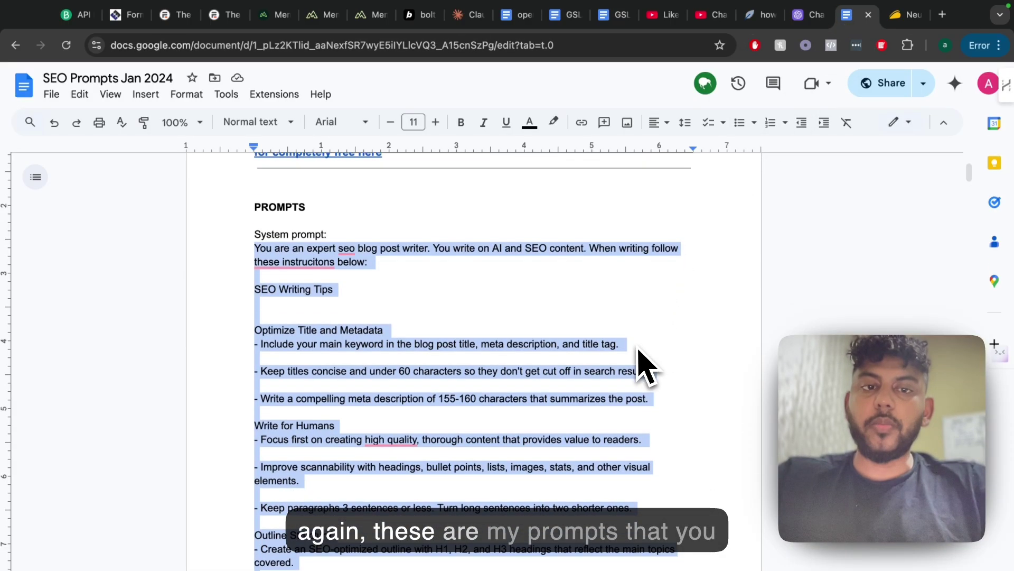
click(807, 14)
scroll(489, 267, down, 5)
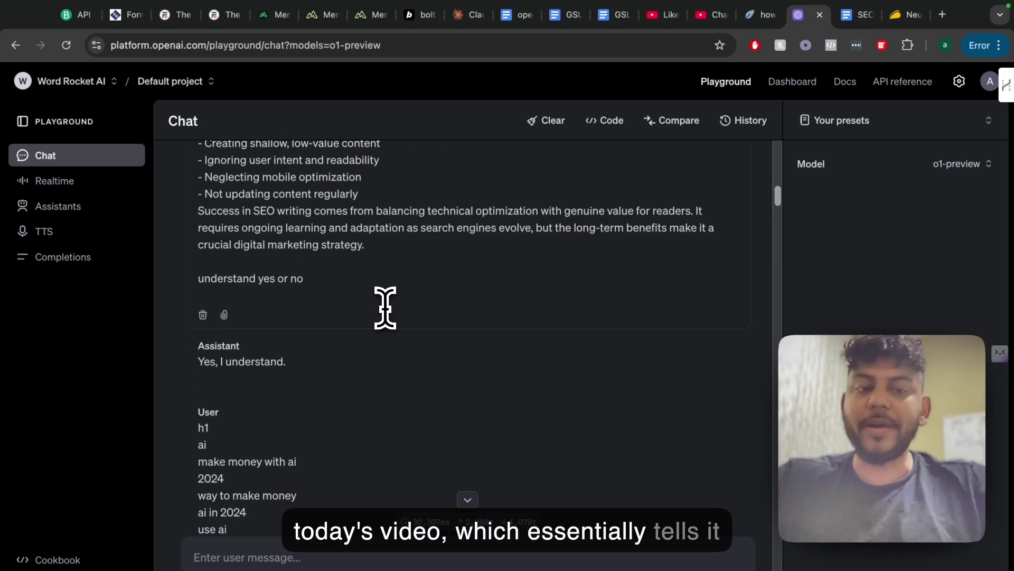
scroll(386, 307, down, 3)
scroll(385, 307, down, 2)
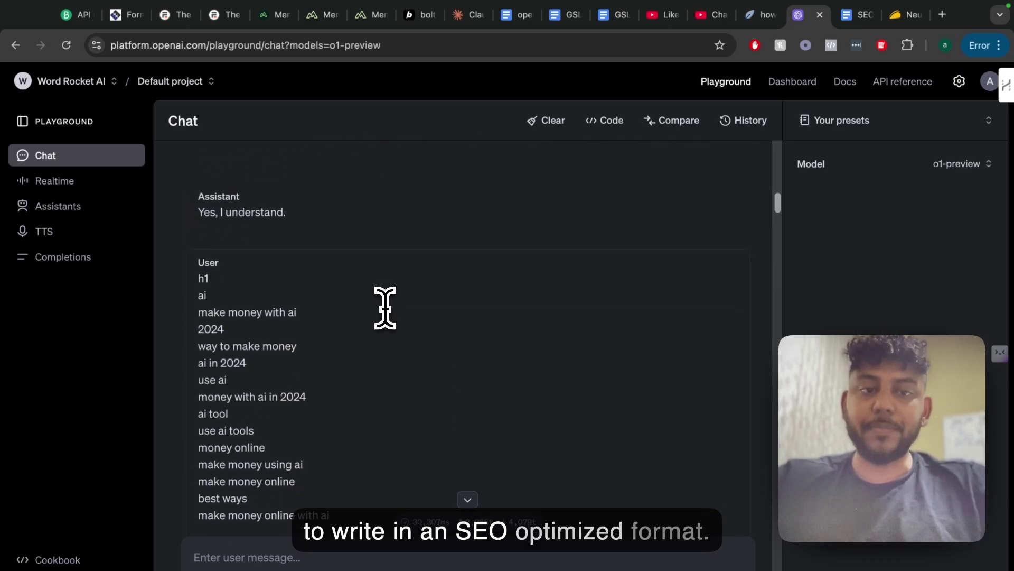
scroll(377, 301, up, 1)
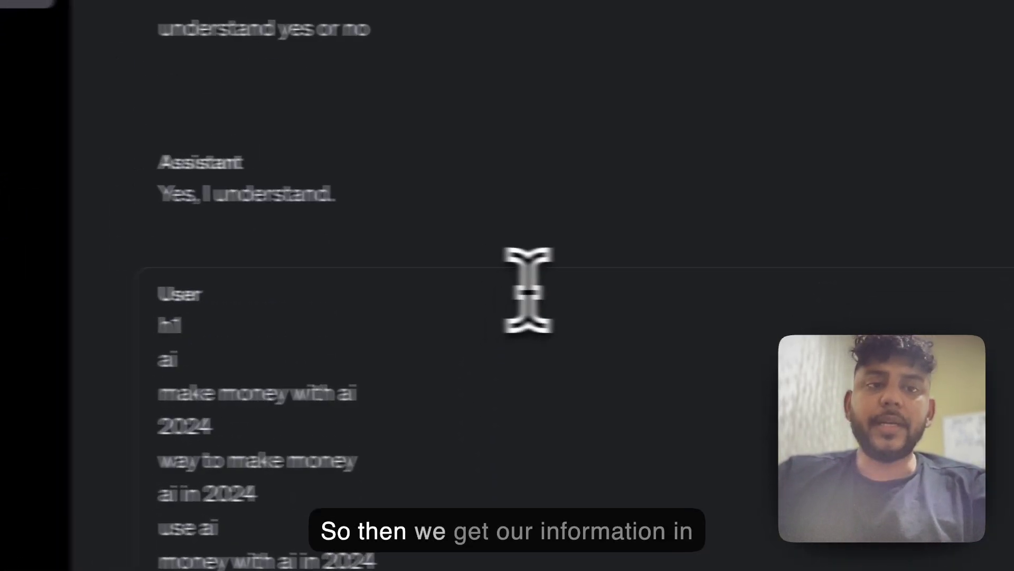
scroll(510, 375, down, 4)
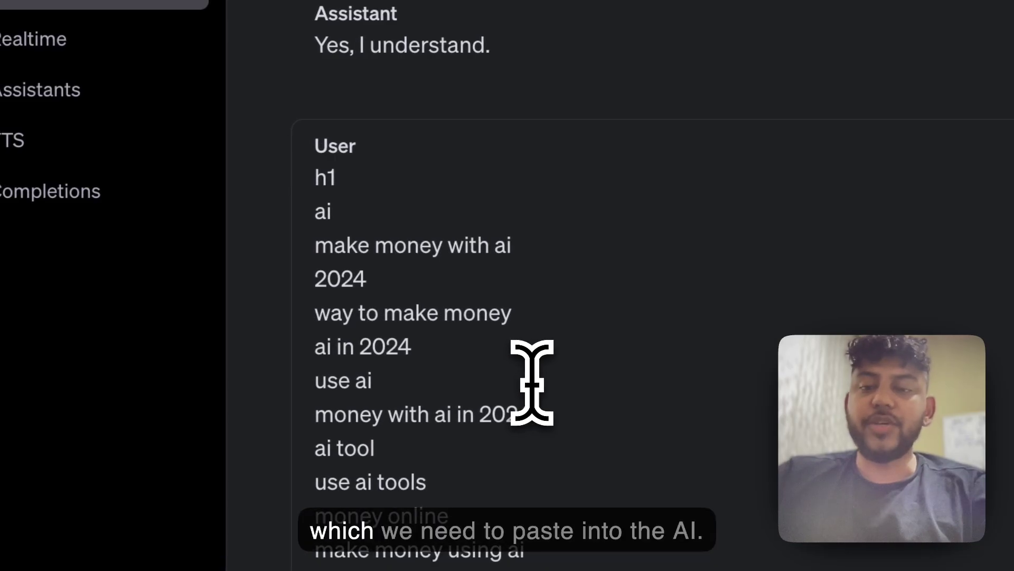
scroll(532, 382, down, 3)
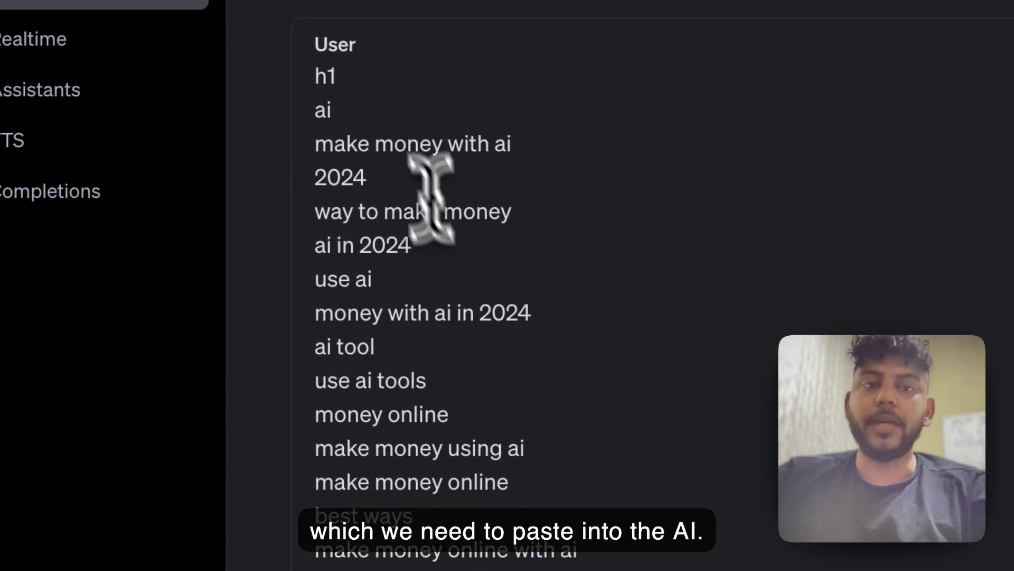
scroll(507, 365, down, 20)
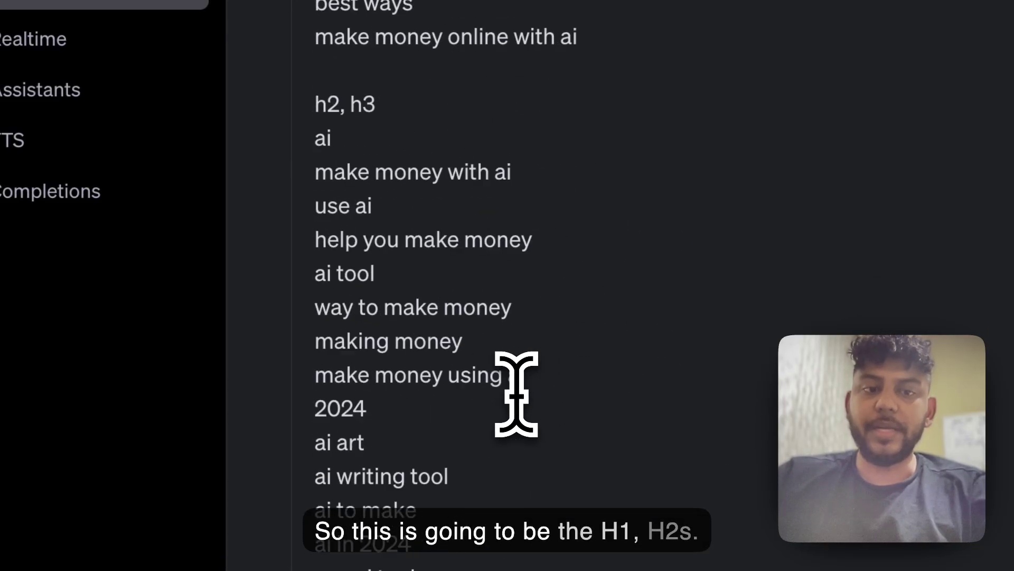
scroll(517, 393, down, 10)
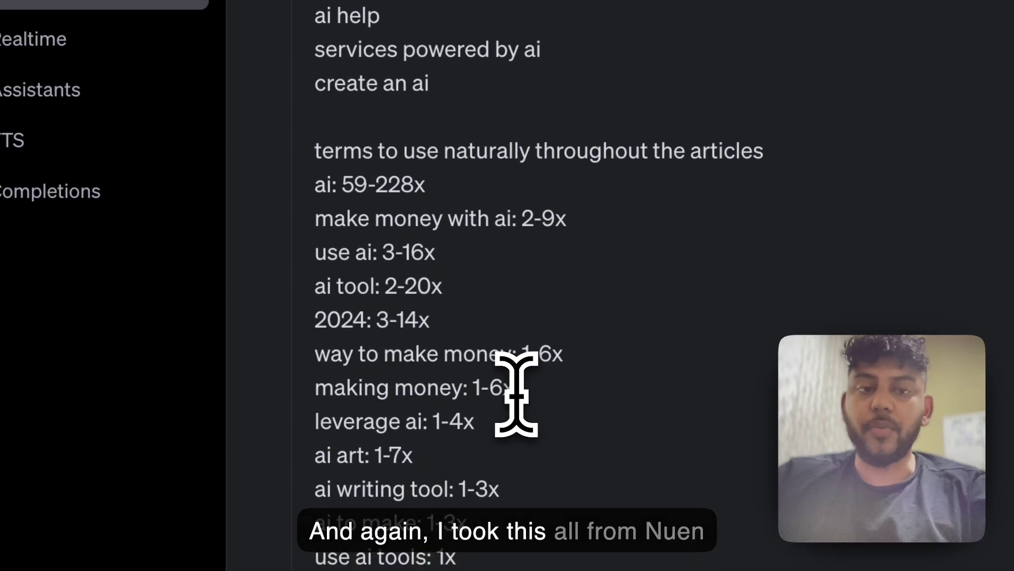
scroll(544, 249, down, 18)
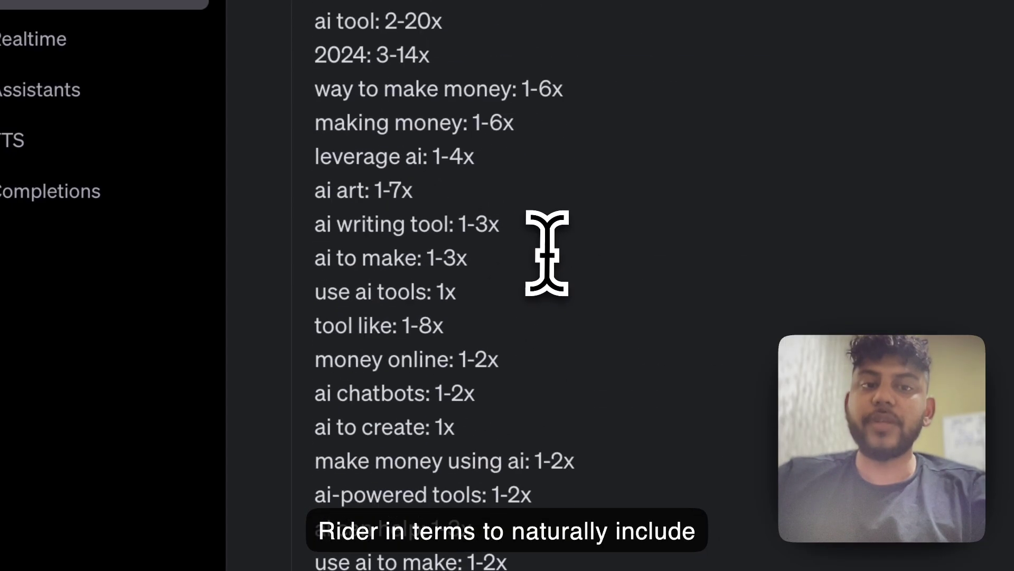
scroll(568, 385, down, 20)
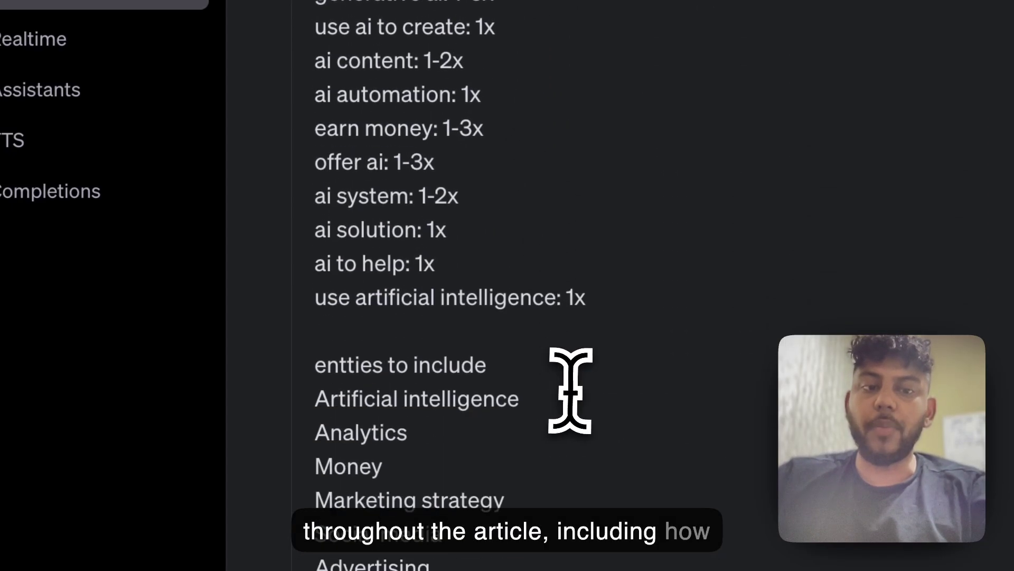
scroll(571, 391, down, 20)
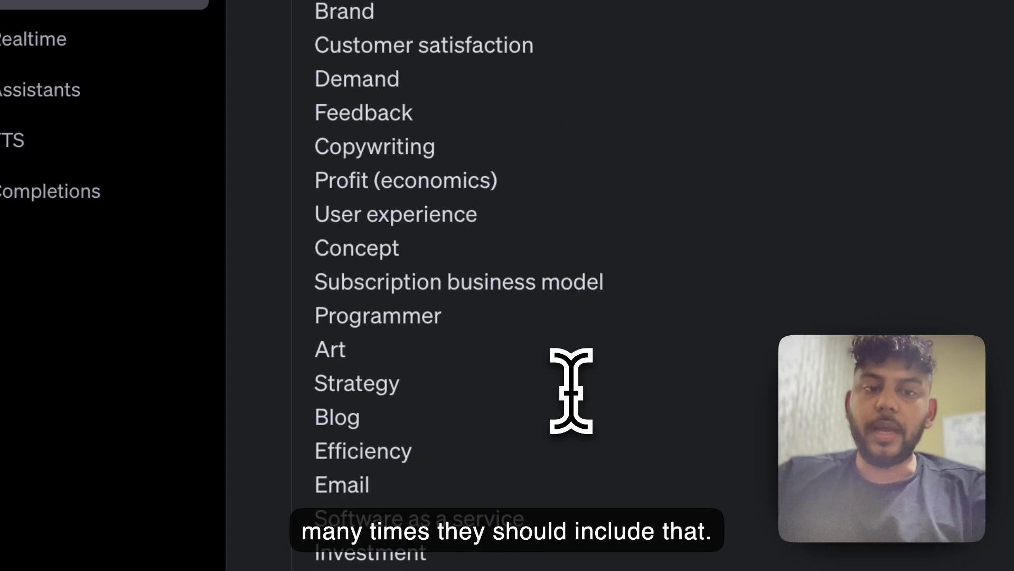
scroll(571, 391, up, 3)
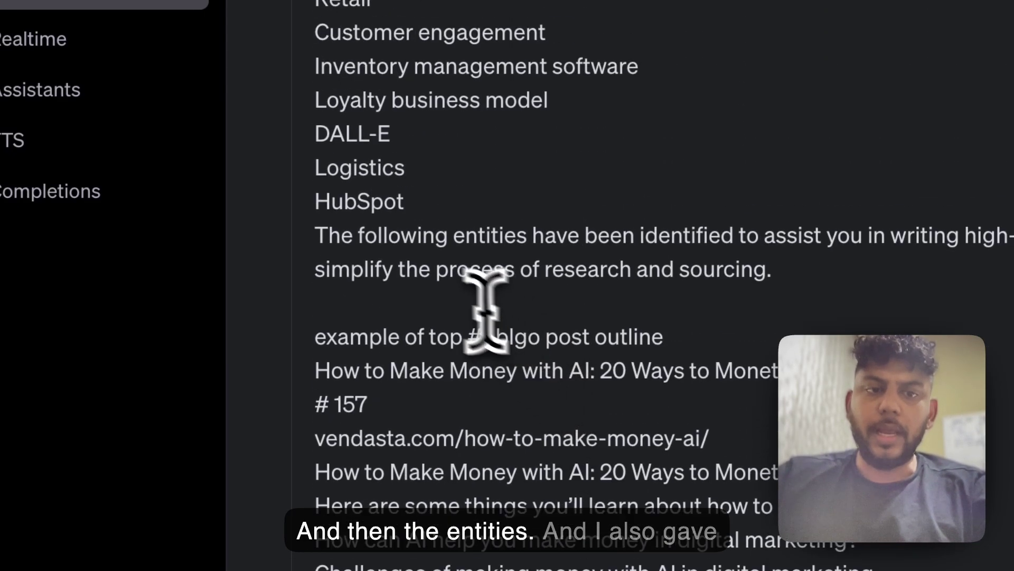
scroll(496, 340, down, 7)
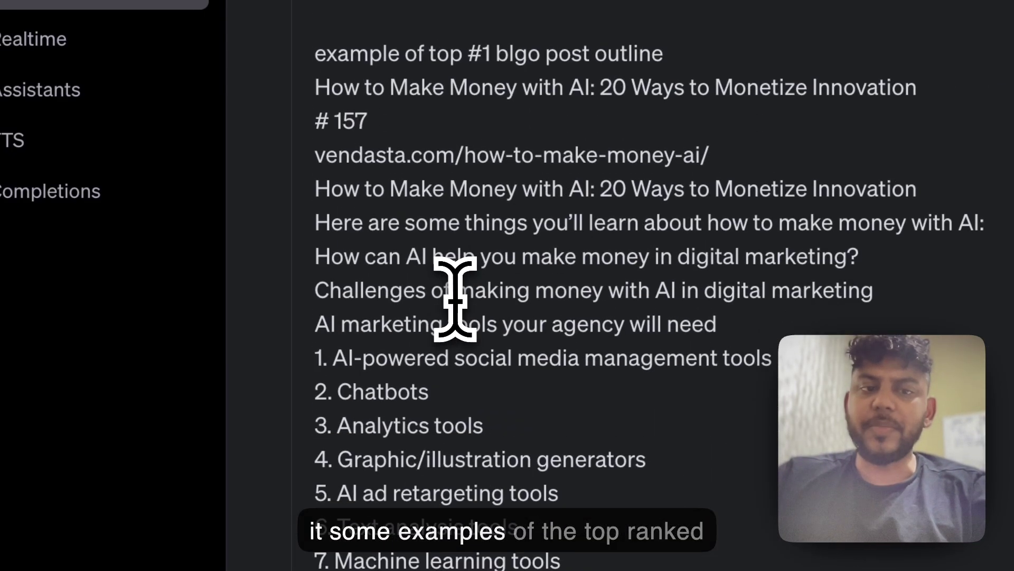
scroll(582, 364, down, 16)
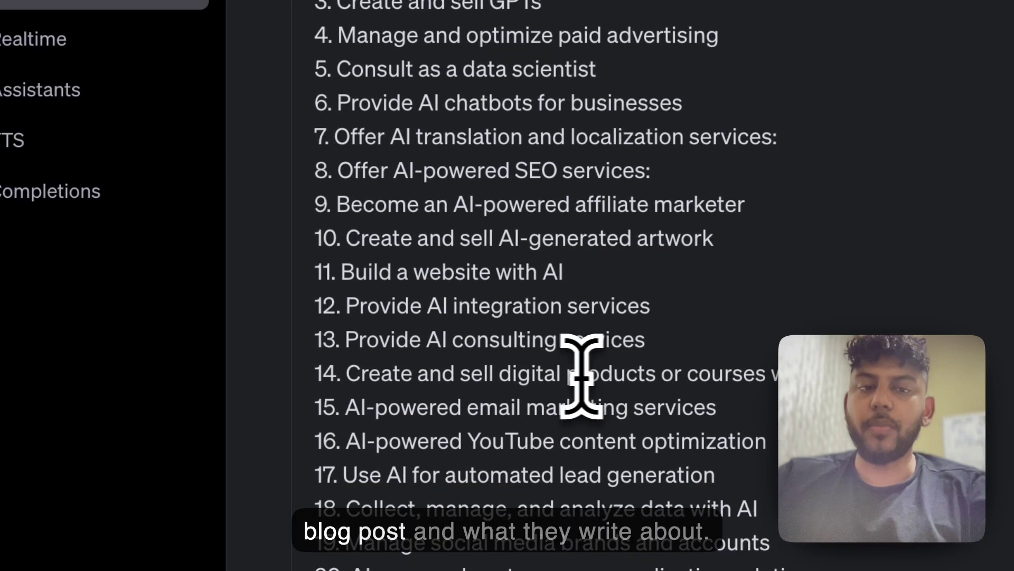
scroll(552, 299, down, 9)
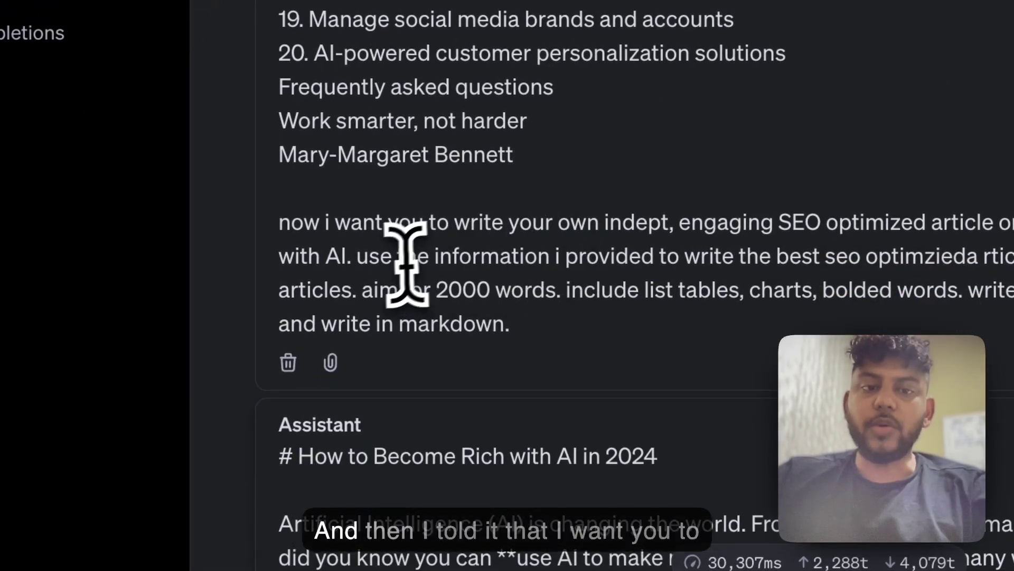
triple_click(581, 256)
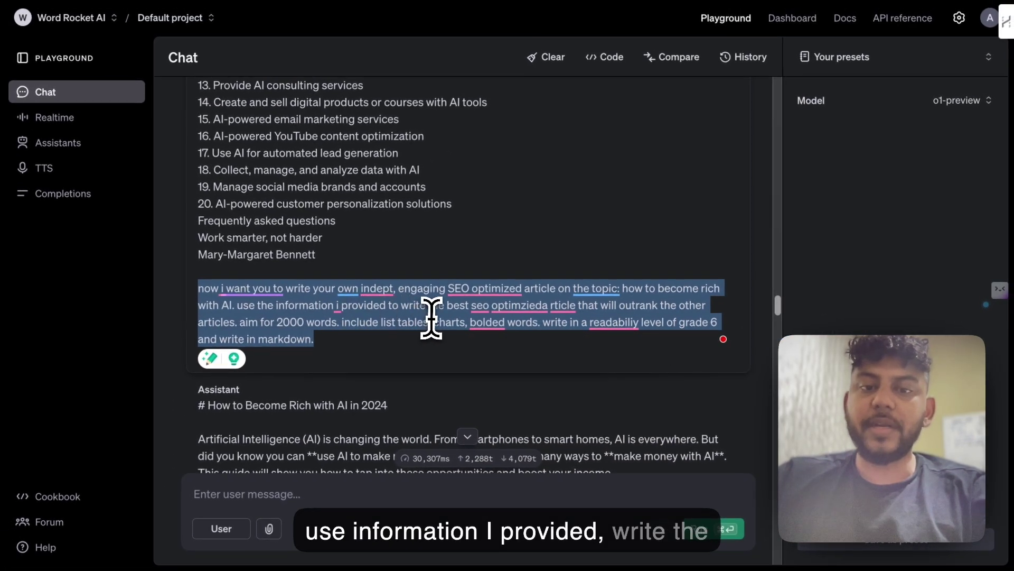
mouse_move(495, 319)
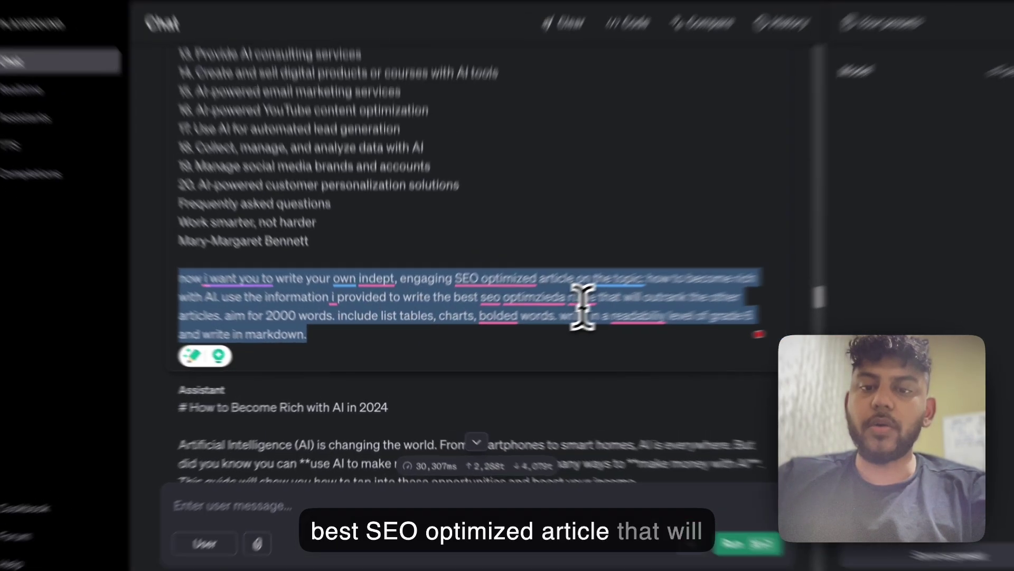
key(Right)
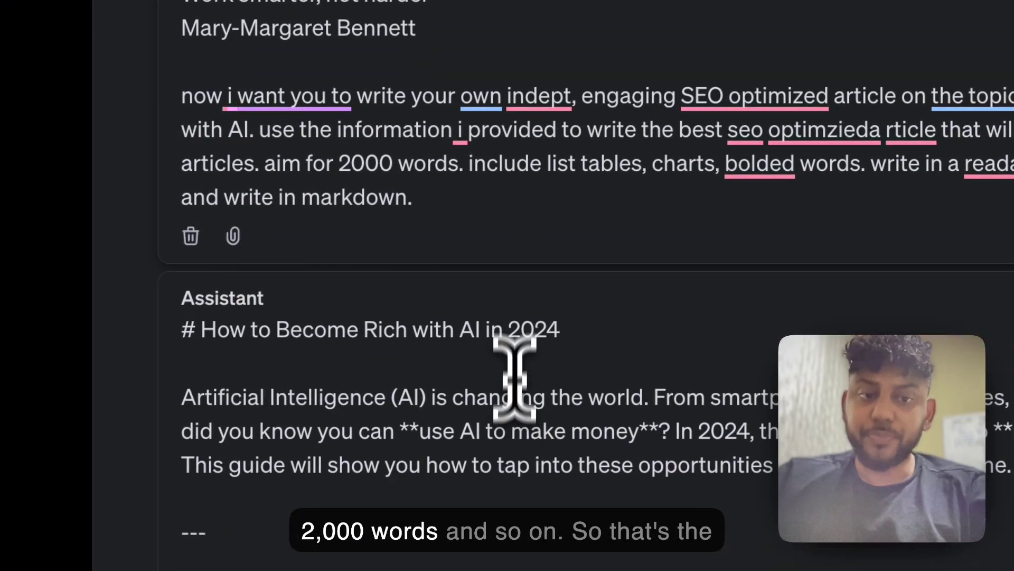
triple_click(384, 155)
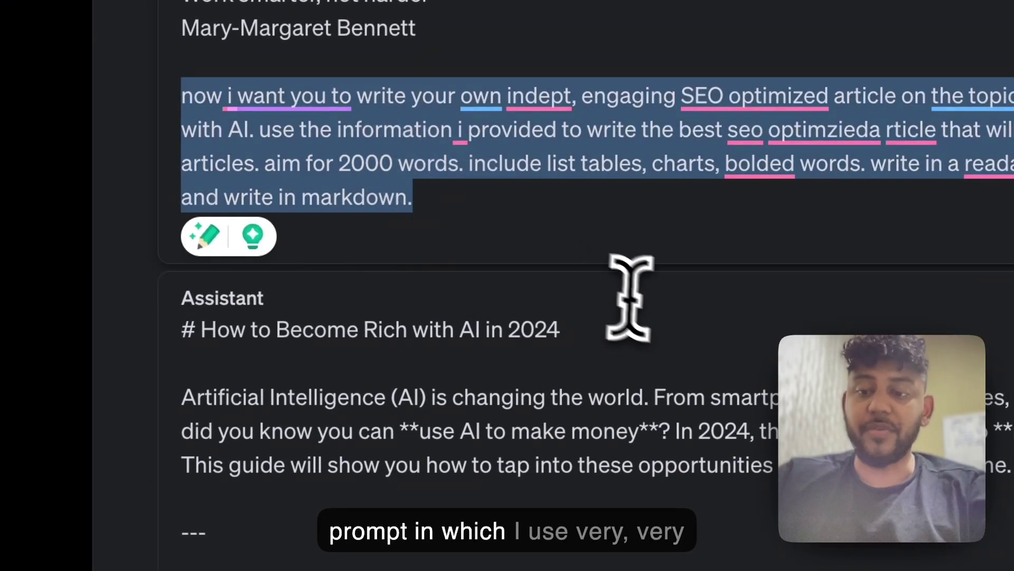
scroll(626, 296, down, 3)
scroll(650, 312, down, 5)
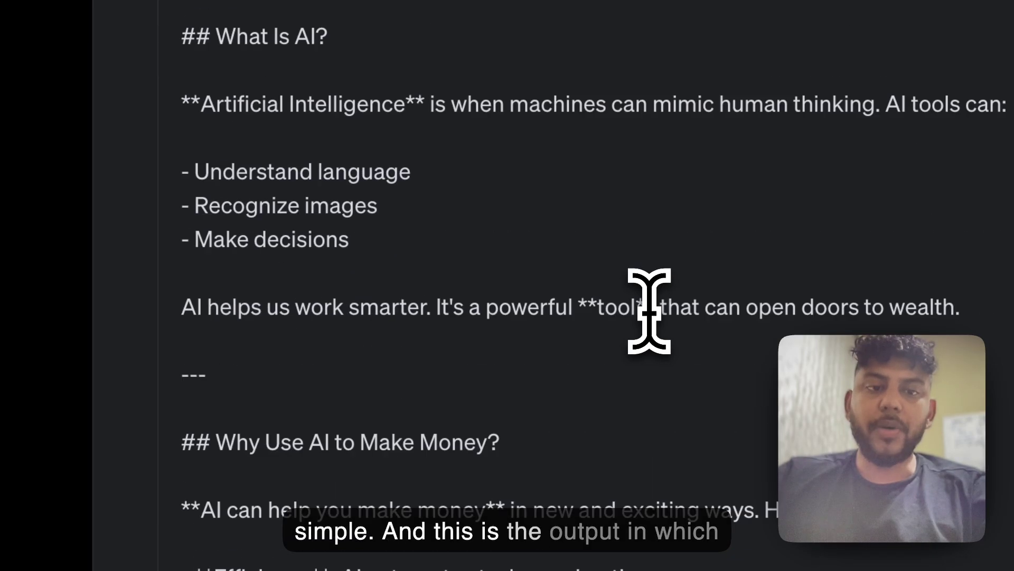
scroll(649, 311, down, 7)
scroll(649, 310, down, 6)
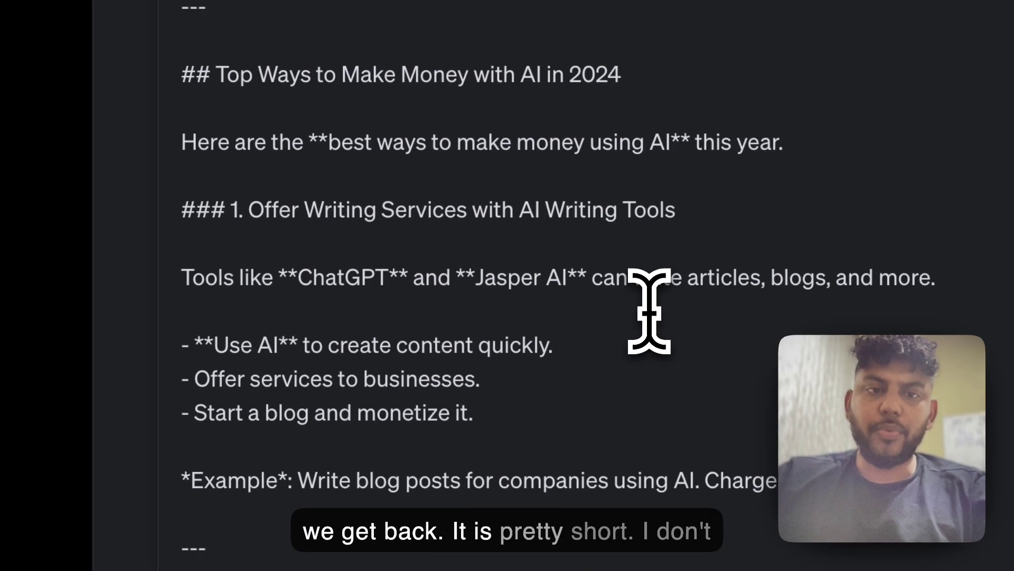
scroll(650, 310, down, 15)
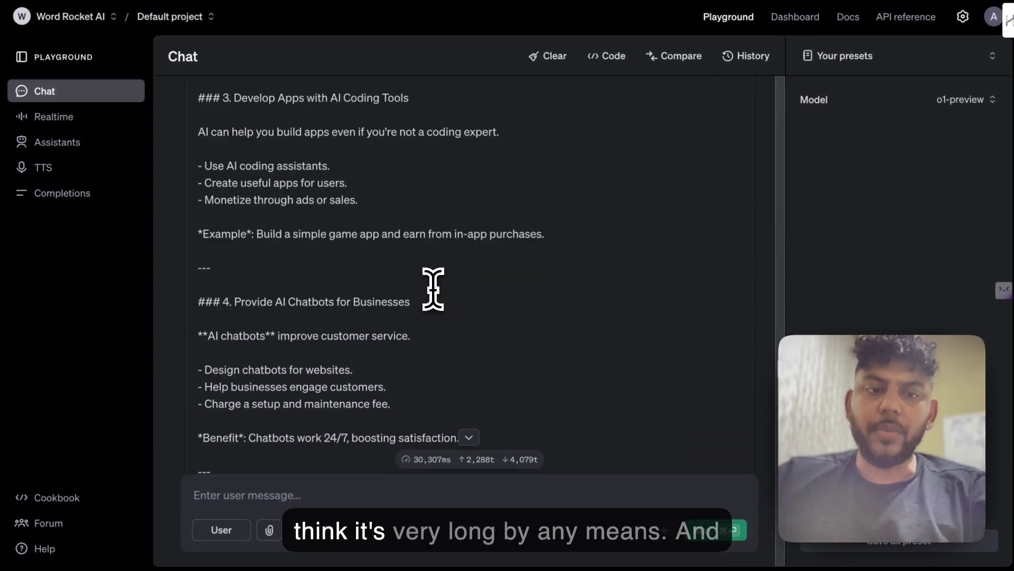
scroll(432, 289, down, 3)
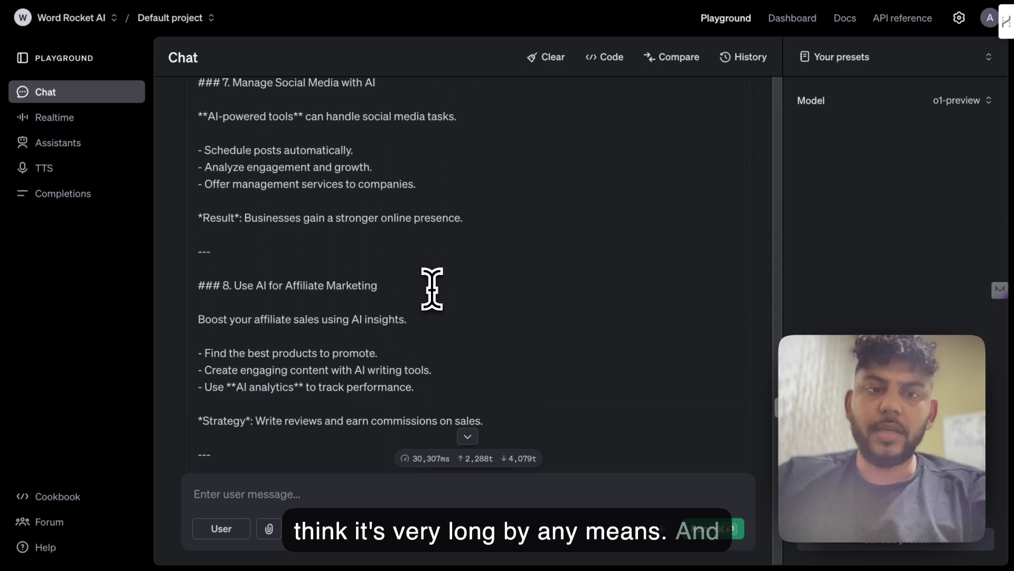
scroll(433, 288, down, 3)
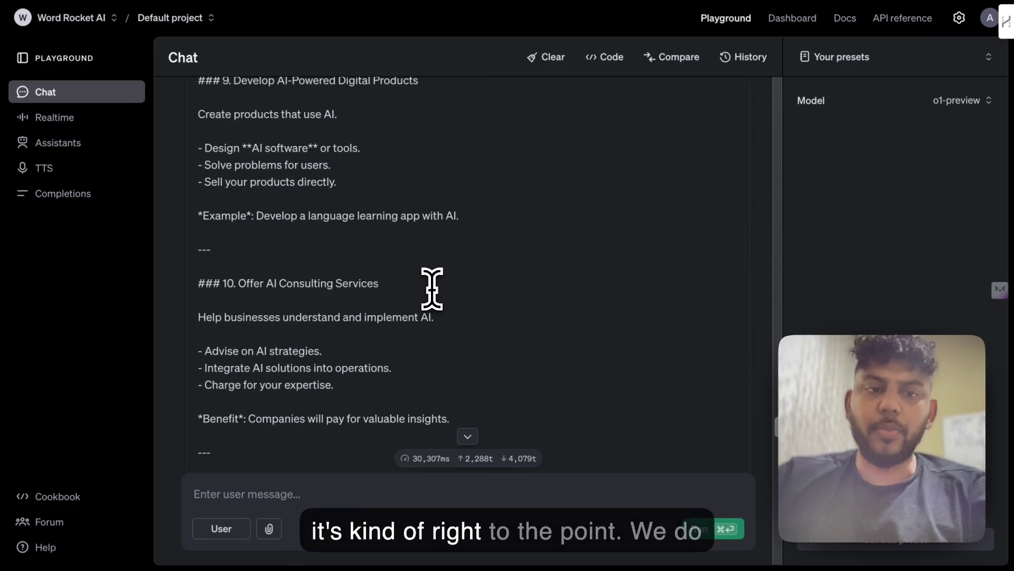
scroll(432, 289, down, 4)
scroll(467, 297, down, 20)
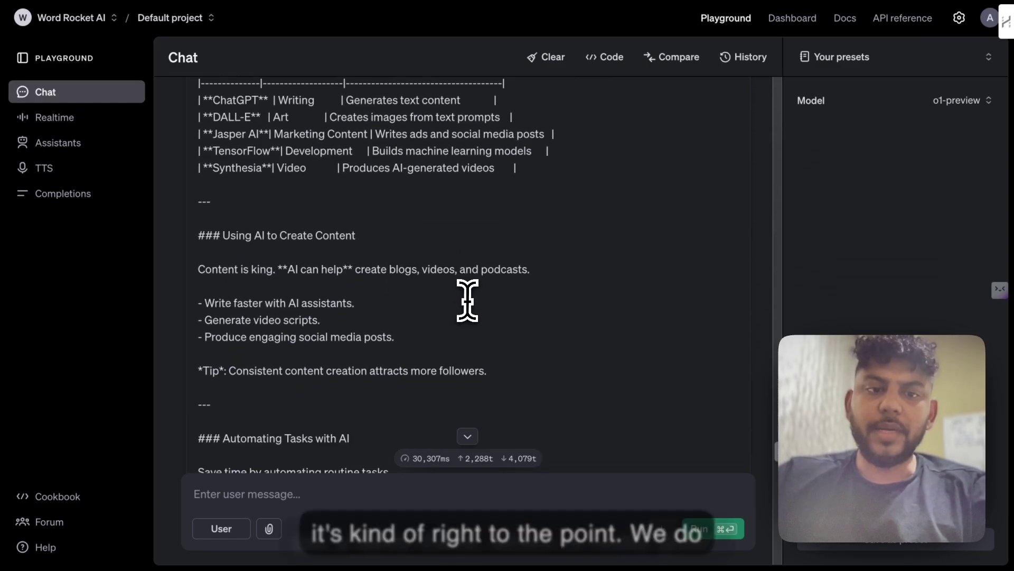
scroll(468, 300, down, 6)
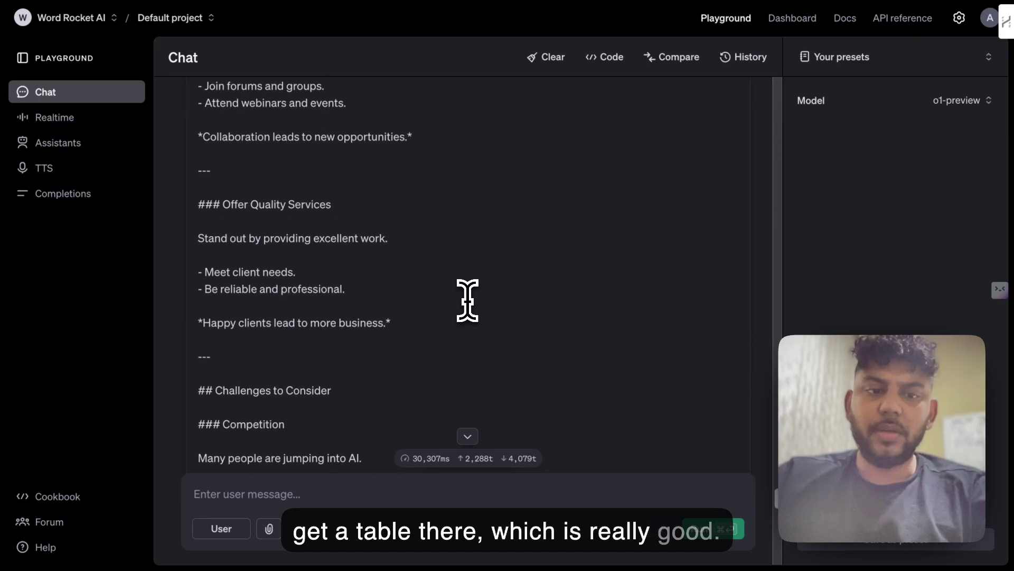
scroll(467, 300, down, 4)
scroll(467, 300, down, 4)
scroll(467, 300, up, 3)
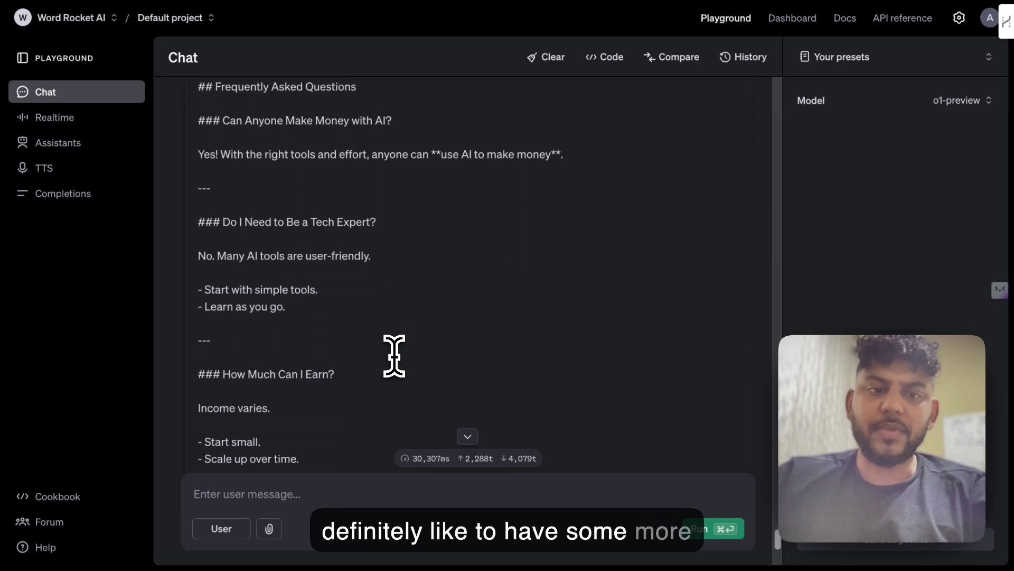
scroll(394, 356, down, 4)
scroll(391, 351, up, 2)
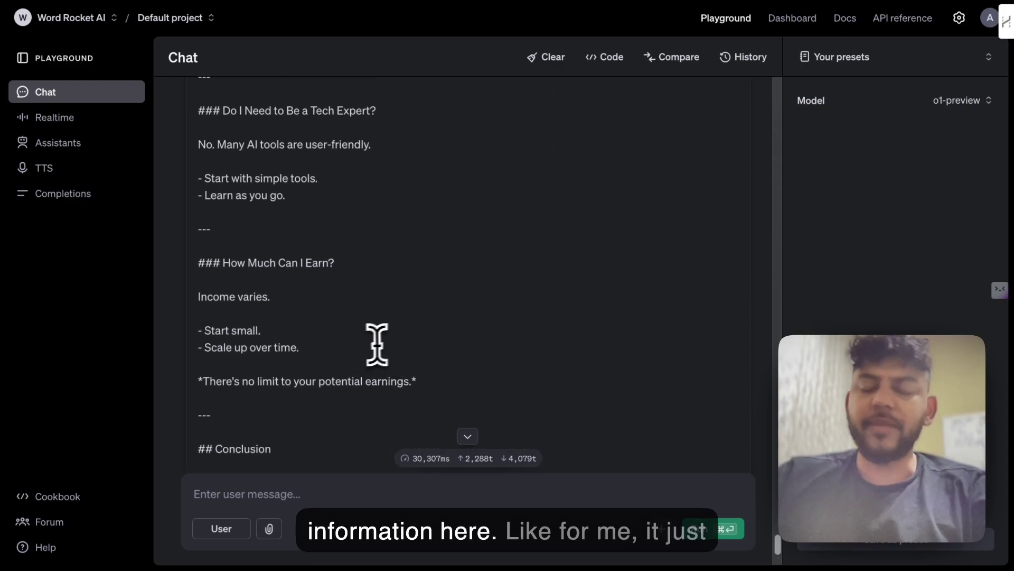
scroll(392, 339, down, 1)
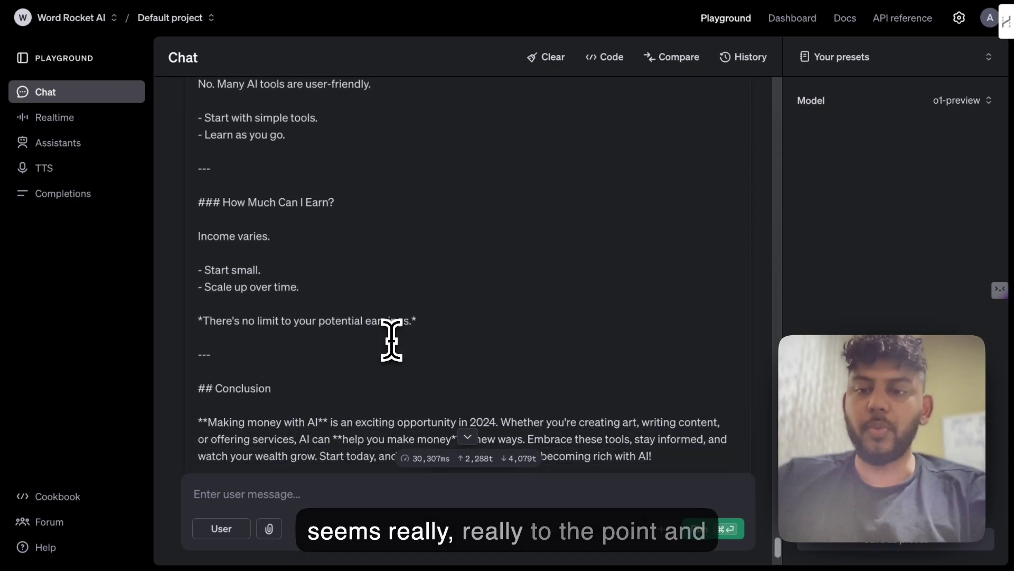
scroll(392, 340, down, 2)
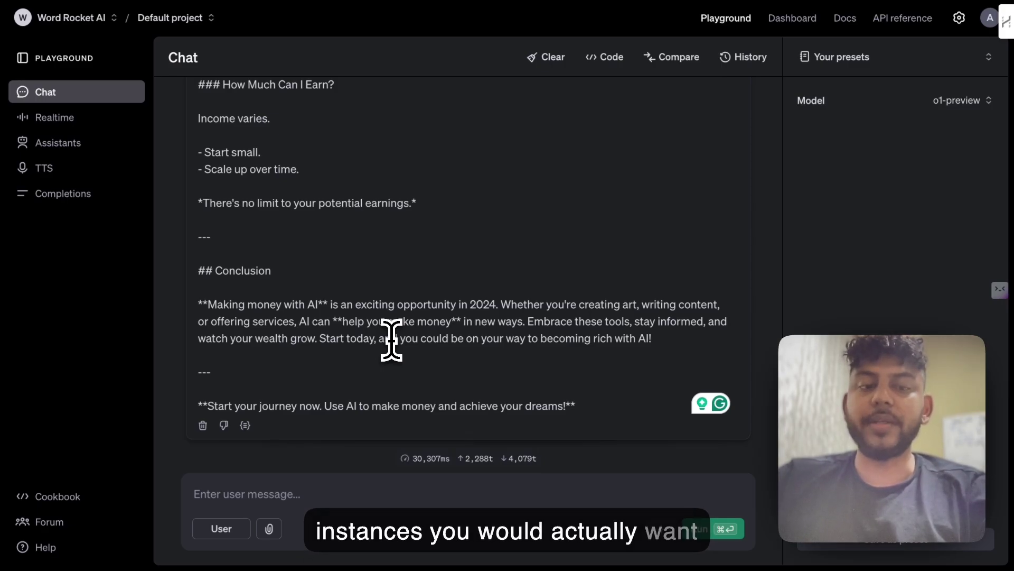
click(300, 499)
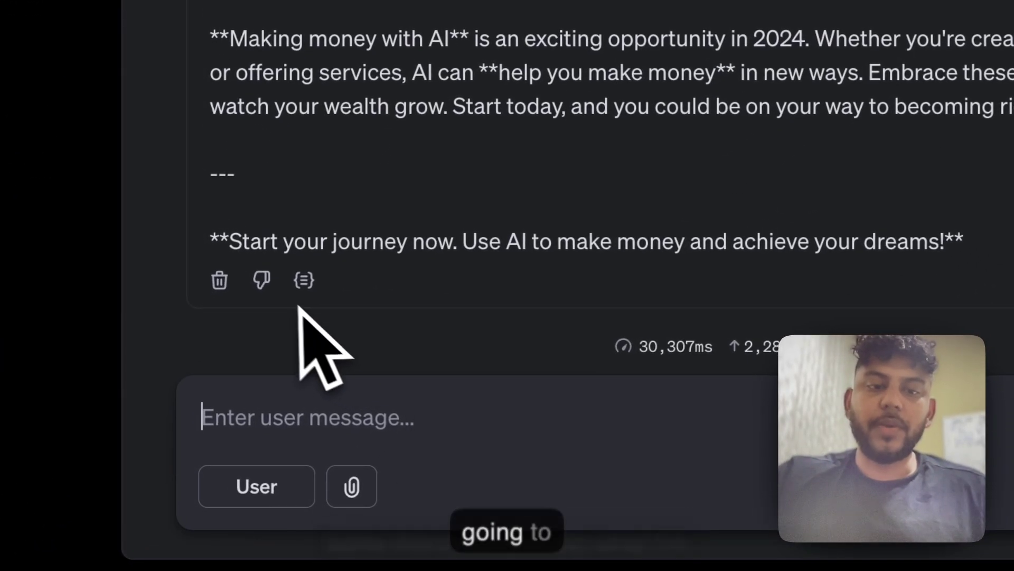
- Ask the model to keep the same style, tone and instructions but expand the article to 2500 words
text(keep the same style tone and instruxtions but expadn the article to be 2500 words)
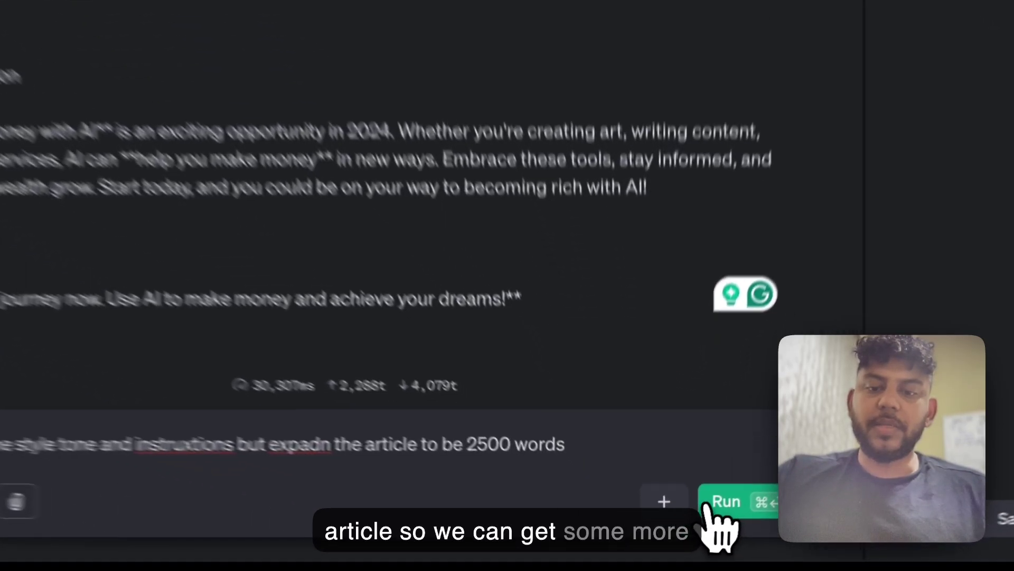
click(700, 528)
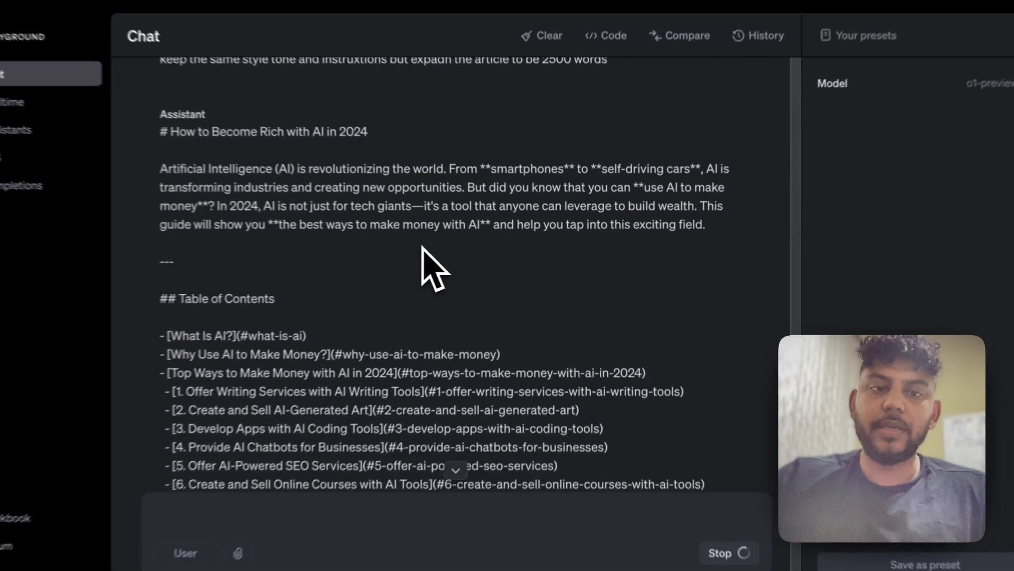
- Read through the expanded 'How to Become Rich with AI in 2024' reply and select it from closing line to title
scroll(438, 253, down, 3)
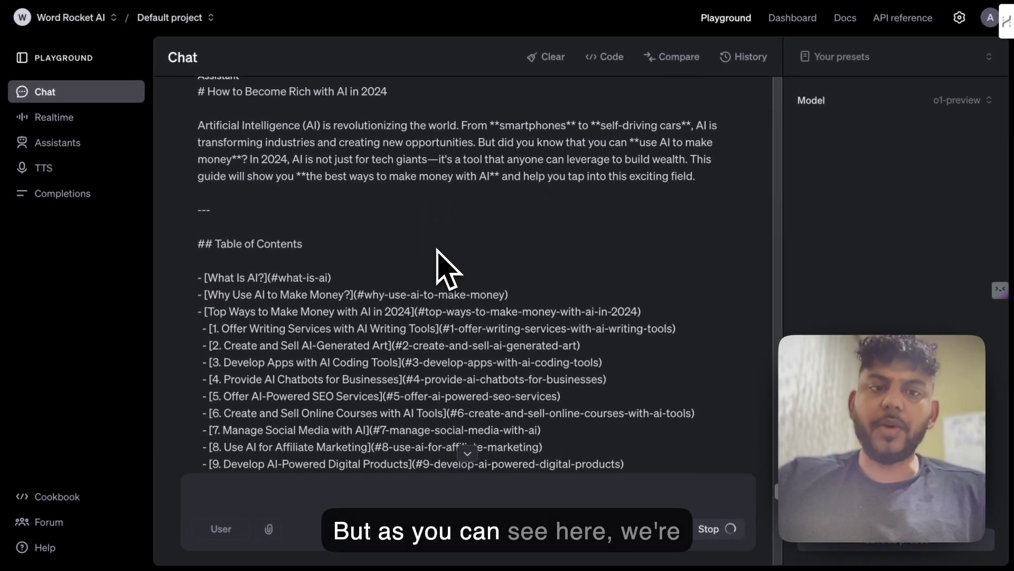
scroll(439, 259, down, 10)
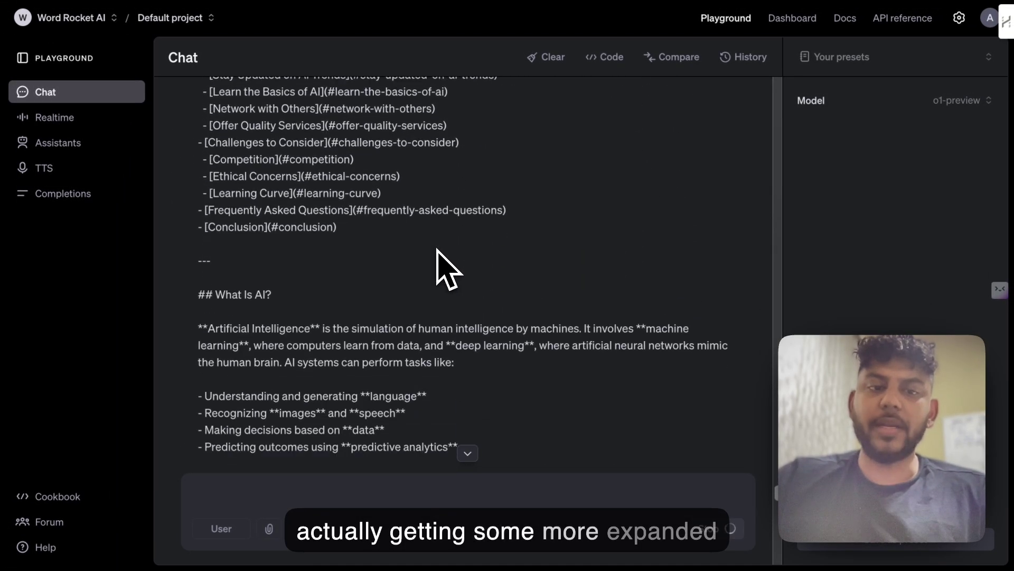
scroll(448, 269, down, 8)
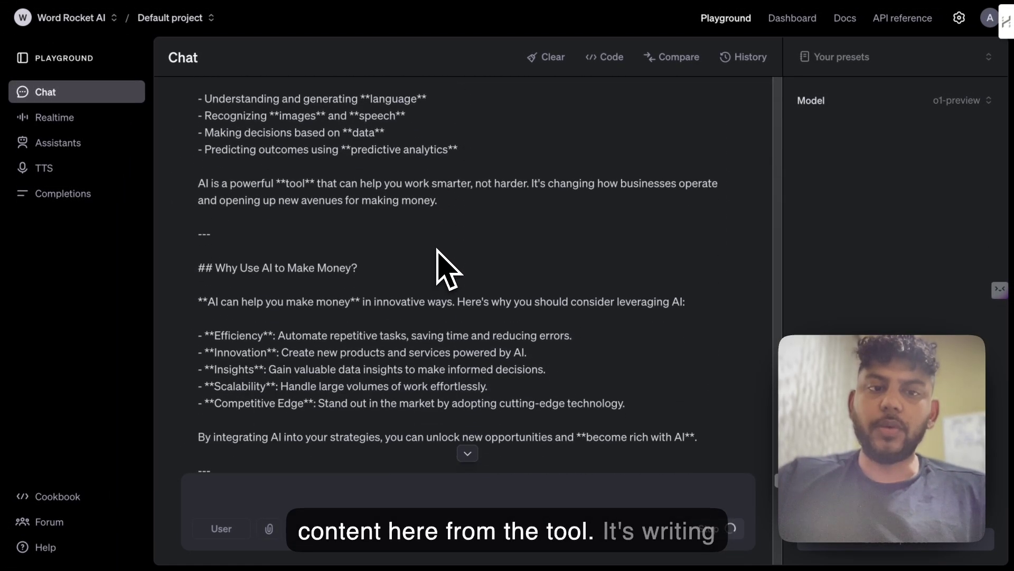
scroll(448, 270, down, 6)
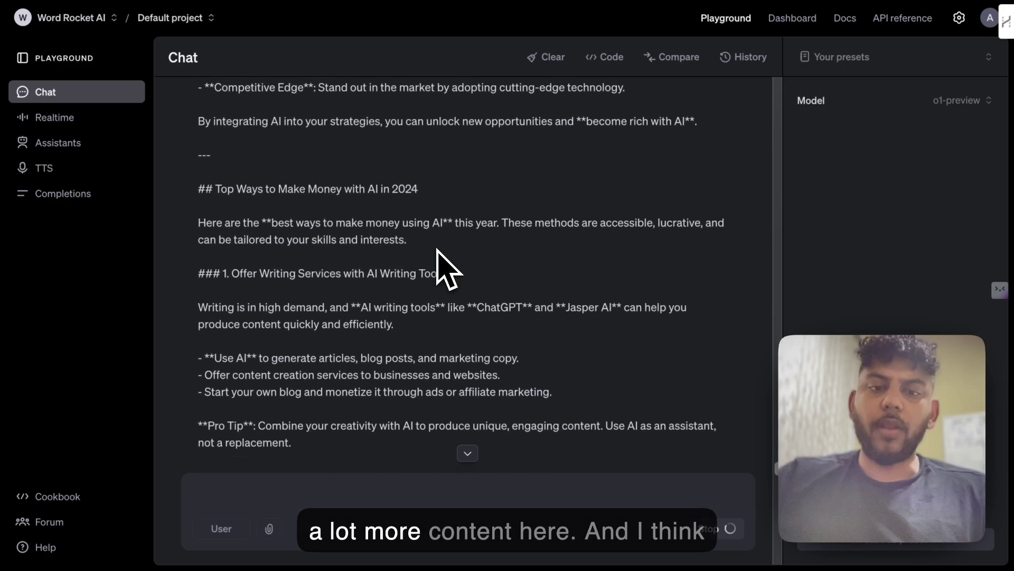
scroll(448, 270, down, 2)
scroll(448, 269, down, 6)
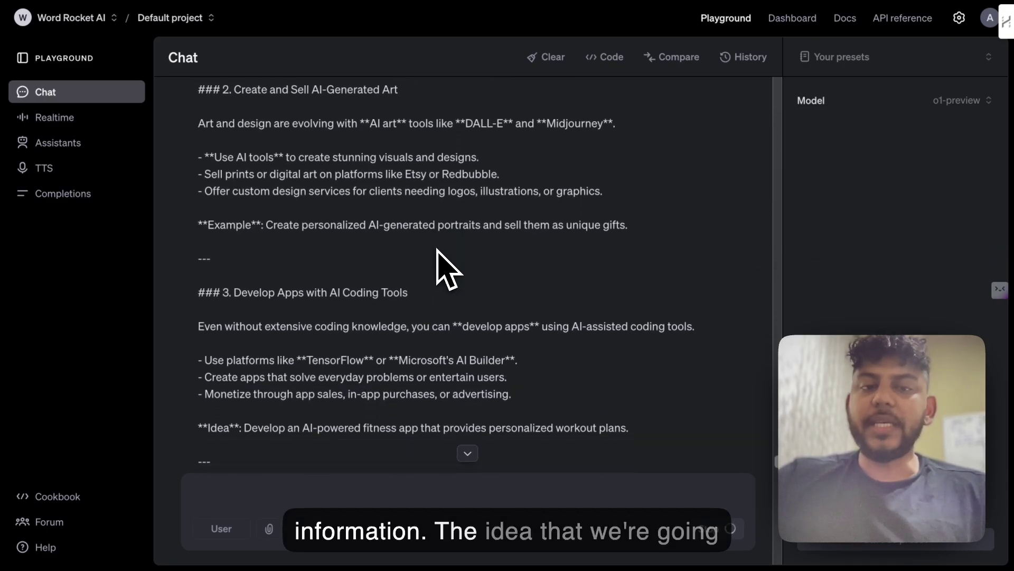
scroll(448, 269, down, 3)
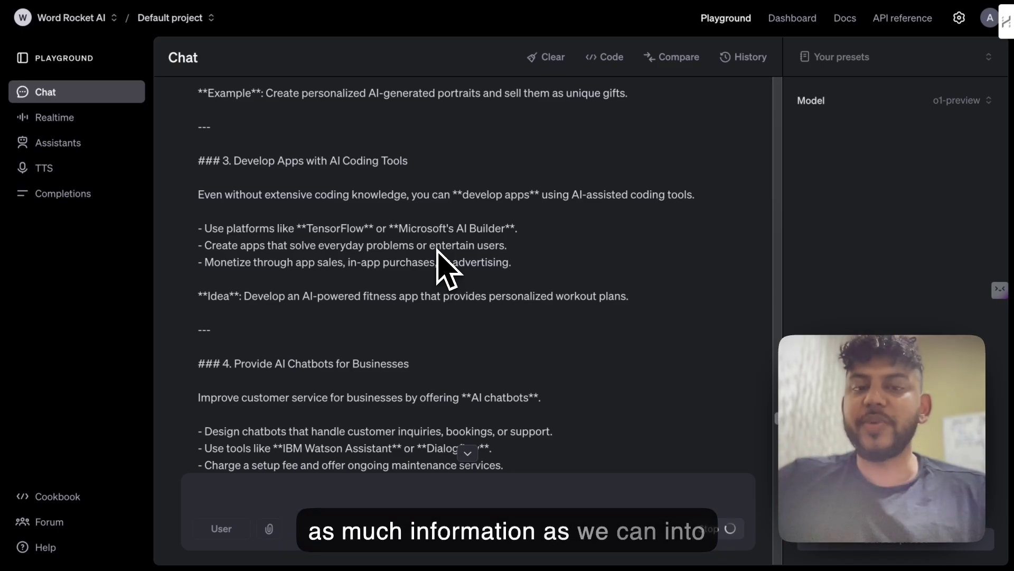
scroll(448, 269, down, 20)
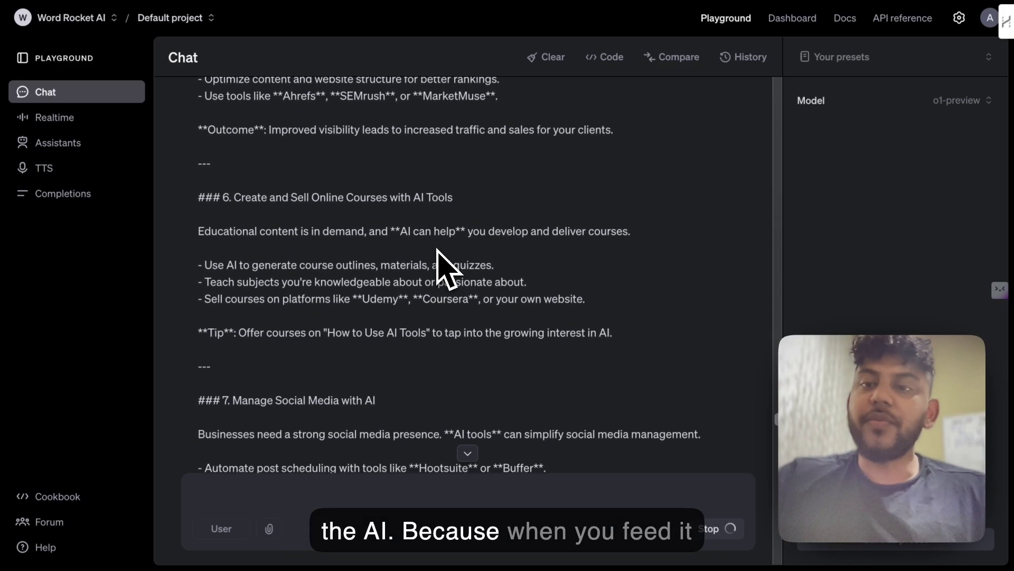
scroll(448, 269, down, 20)
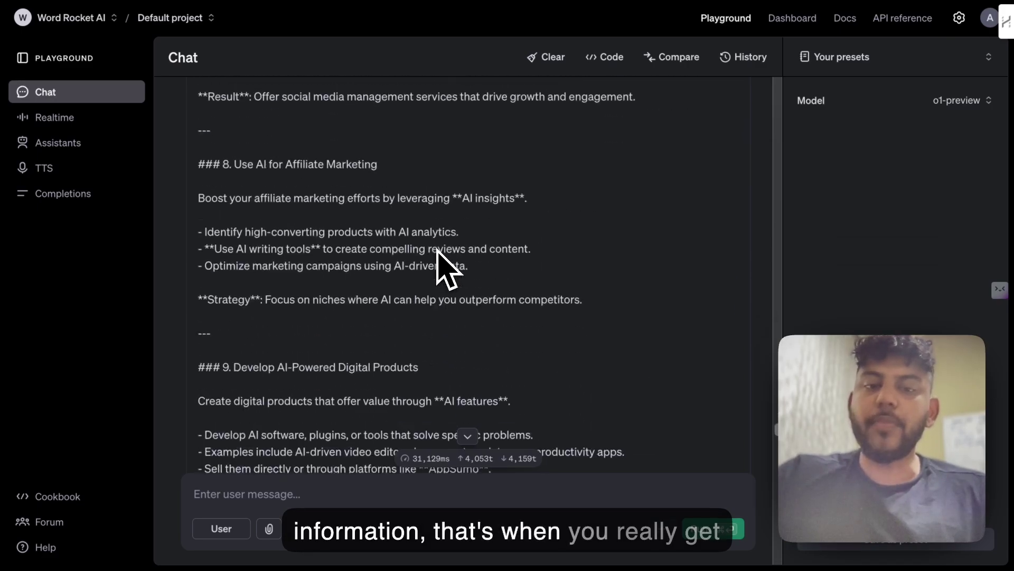
scroll(448, 269, down, 20)
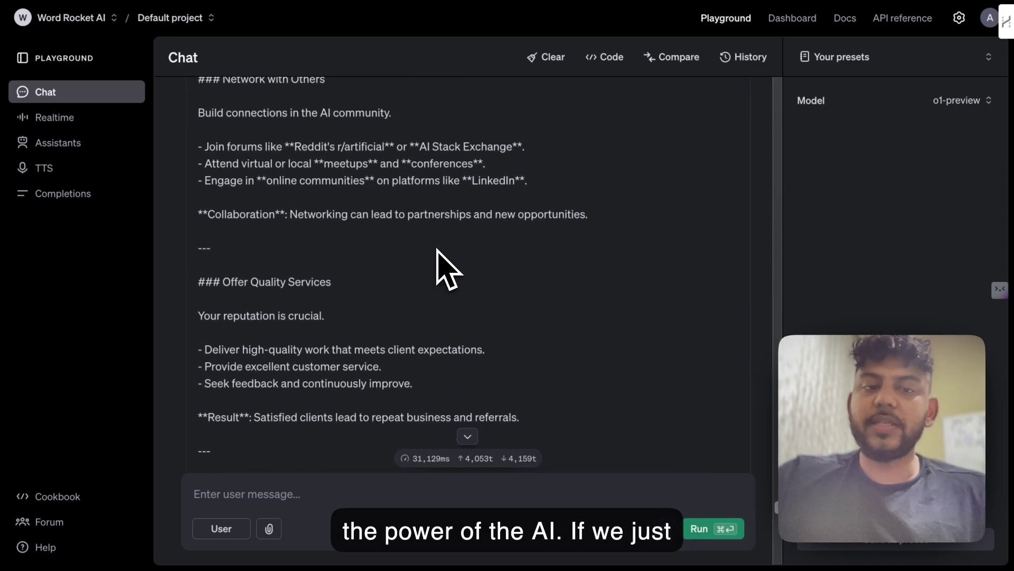
scroll(448, 270, down, 20)
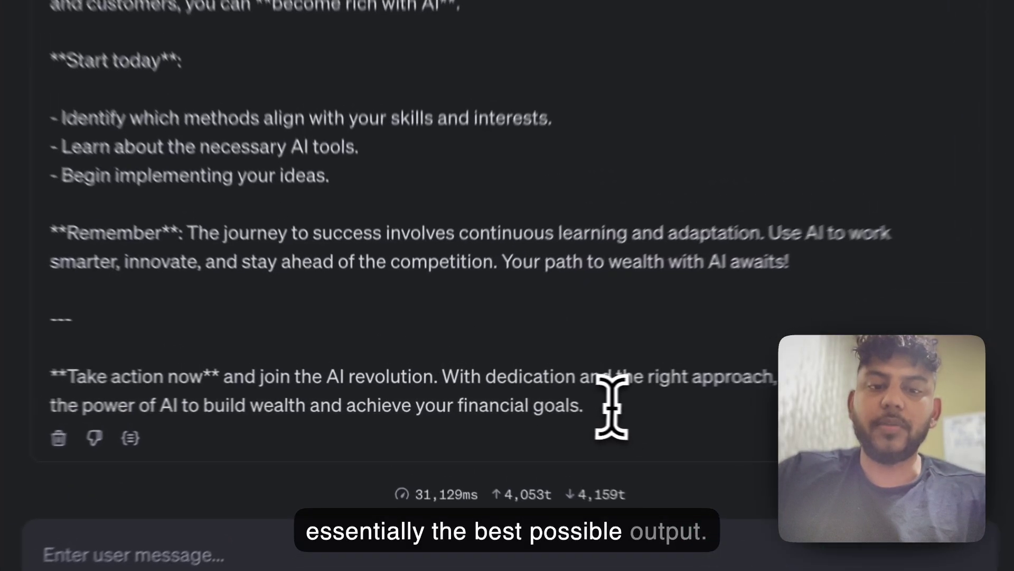
drag(523, 405, 383, 271)
drag(365, 137, 253, 407)
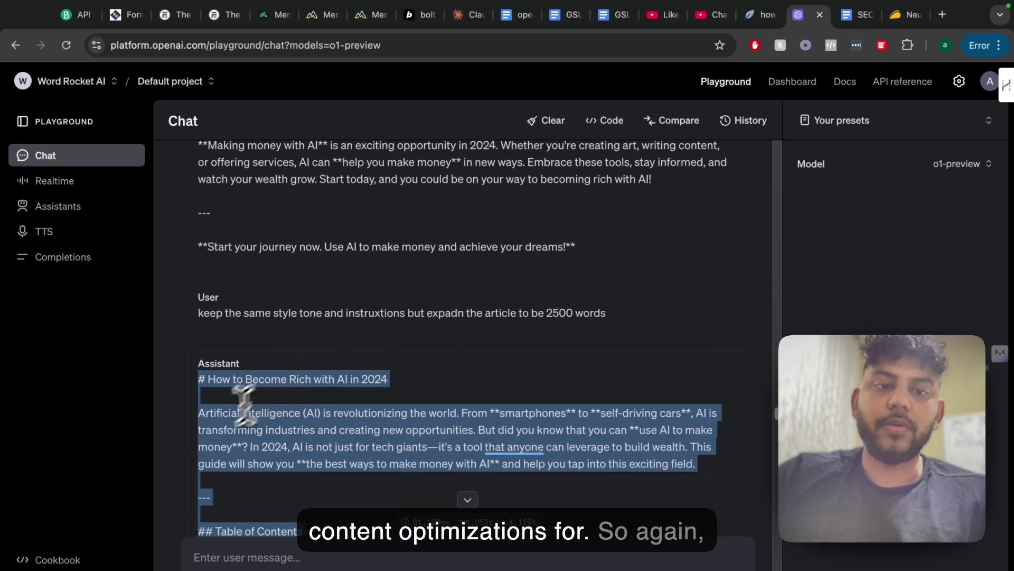
- Copy the selected article and open the Markdown to HTML converter site in a new tab
right_click(216, 431)
click(268, 309)
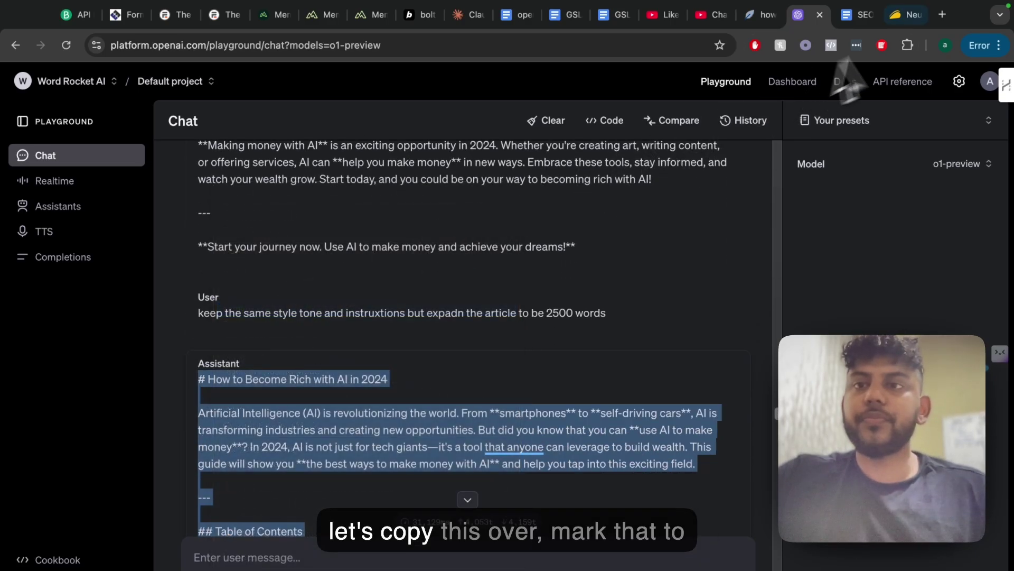
click(943, 14)
text(markdowntohtml.com)
key(Return)
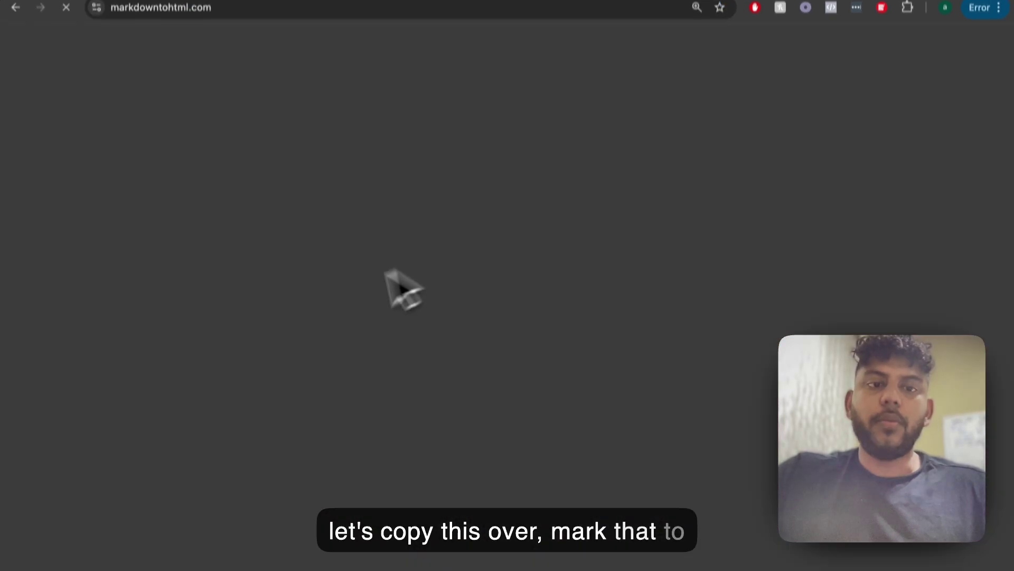
- Clear the converter's sample Markdown text
scroll(247, 413, down, 10)
drag(214, 494, 51, 142)
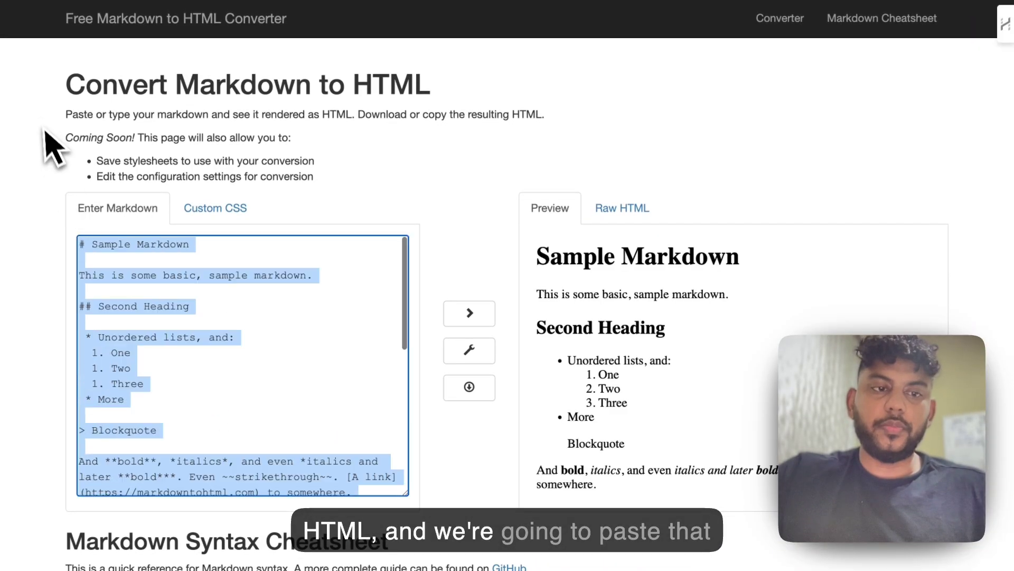
key(BackSpace)
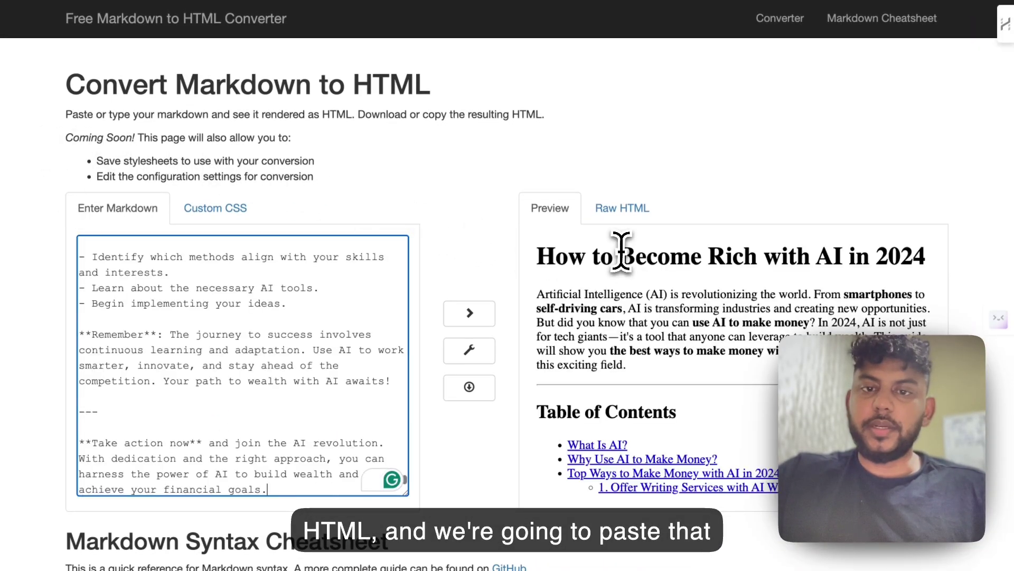
- Select the rendered article preview and confirm its 2080-word count with Word Counter Plus
drag(537, 259, 933, 314)
scroll(753, 283, down, 1)
right_click(701, 216)
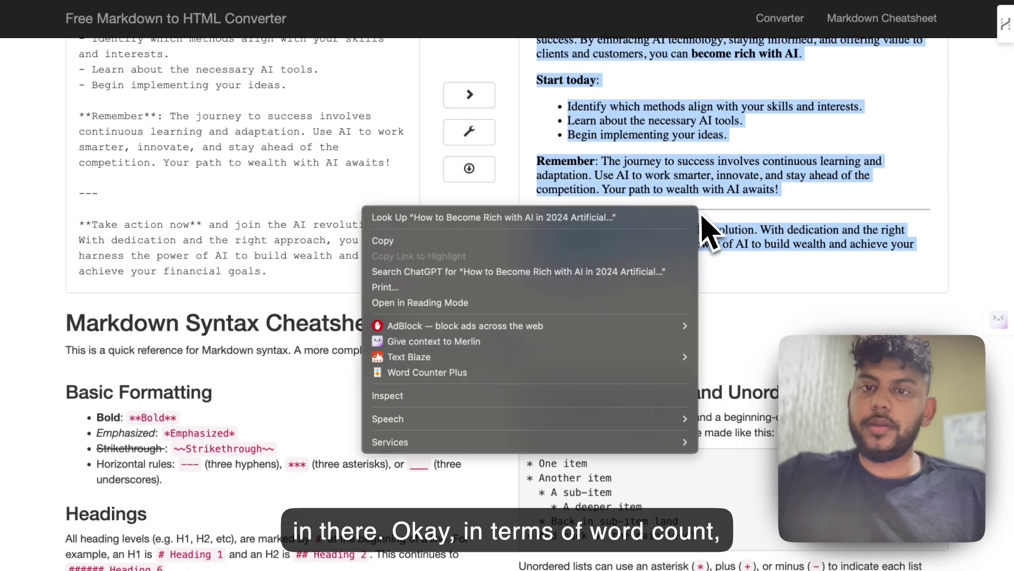
click(612, 371)
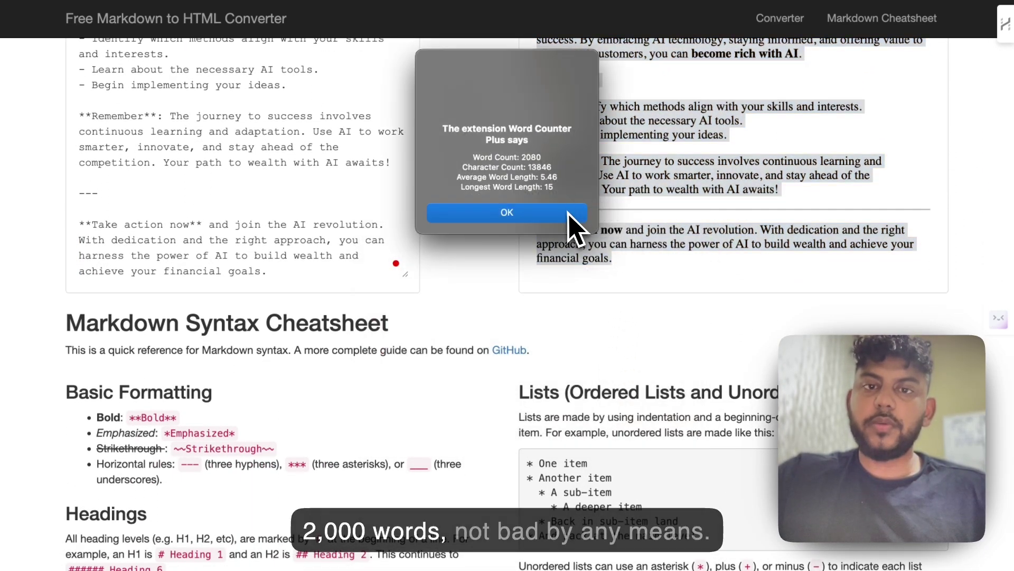
click(569, 212)
right_click(646, 186)
key(Escape)
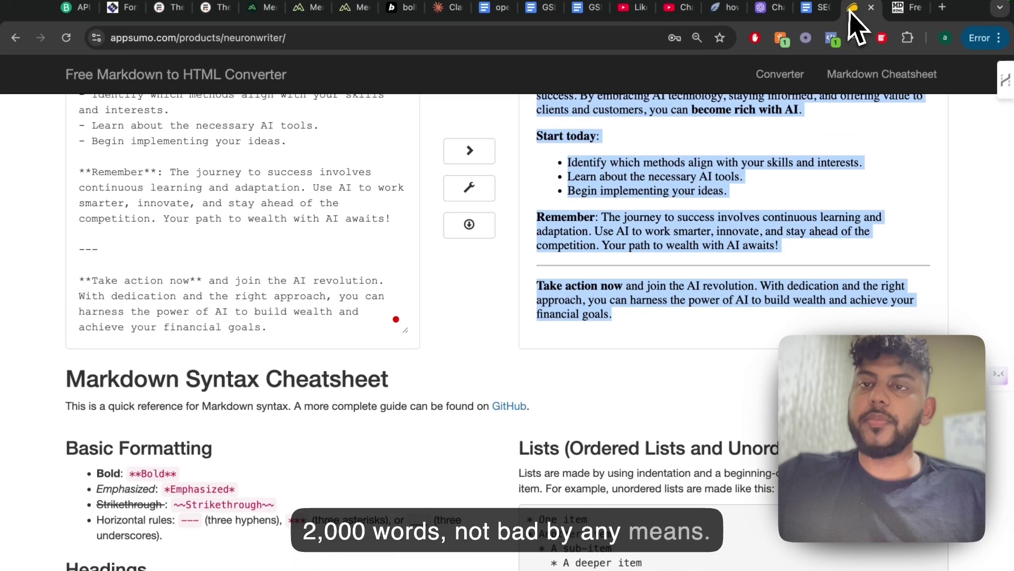
- Paste the converted HTML article into NeuronWriter's empty editor, reaching a score of 50 at 2079 words
click(852, 9)
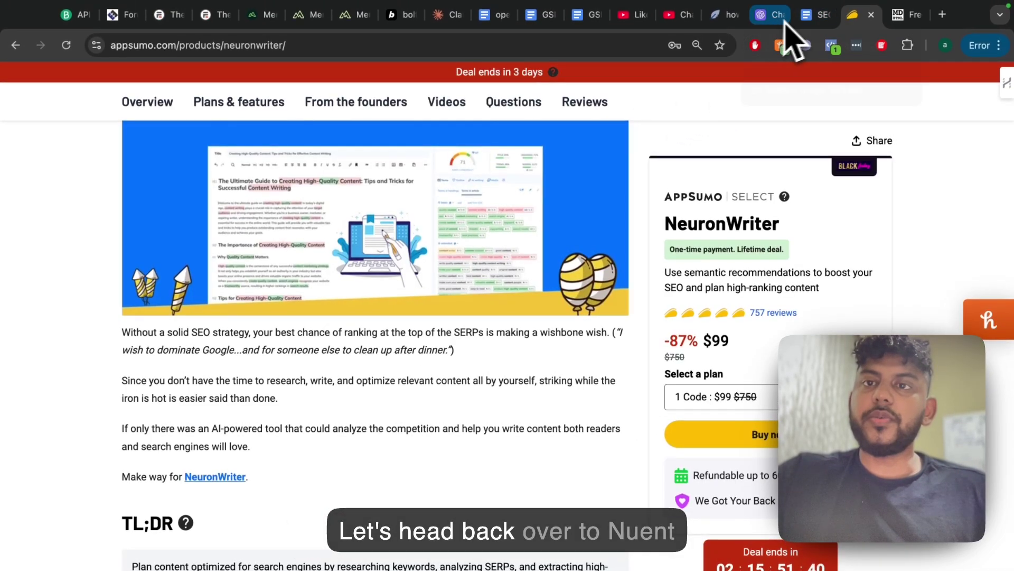
click(772, 15)
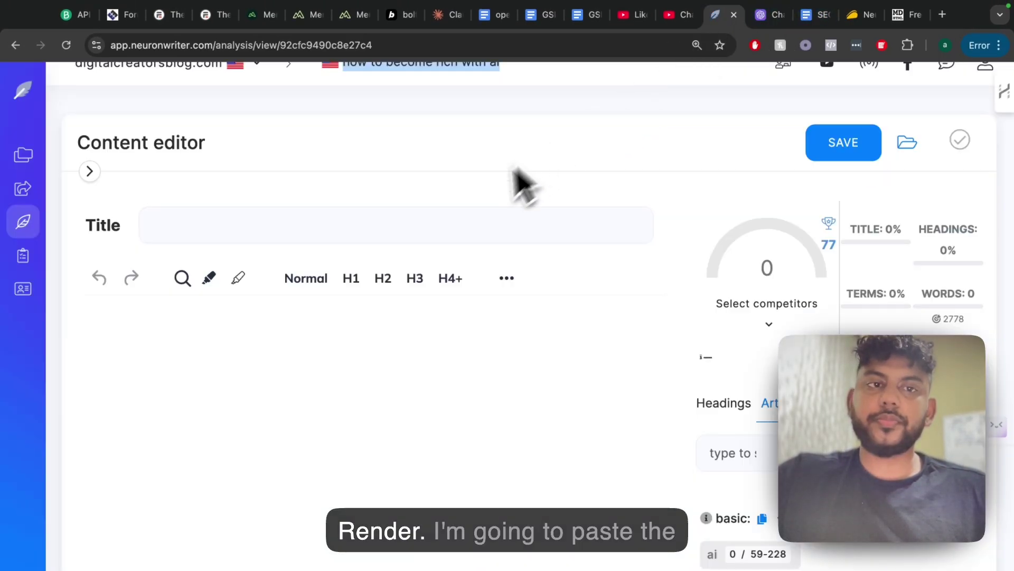
click(248, 378)
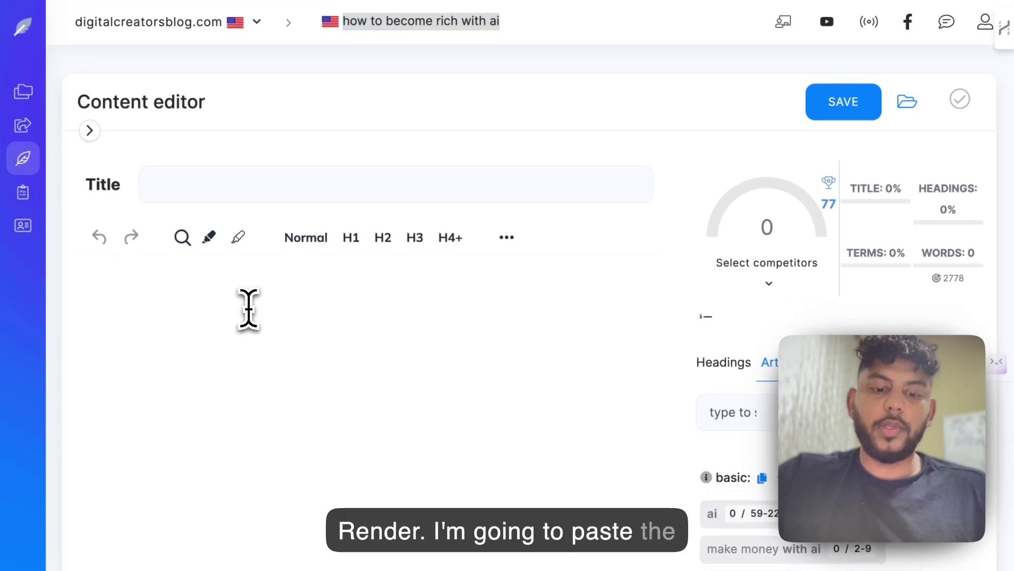
key(ctrl+v)
scroll(248, 308, up, 20)
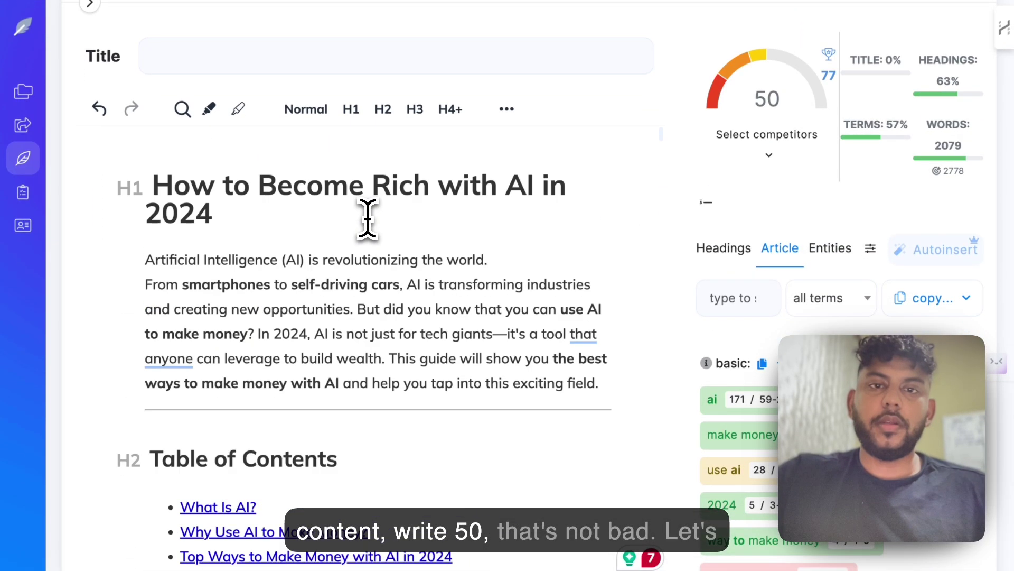
scroll(372, 218, up, 4)
scroll(359, 209, down, 1)
- Generate an AI title and meta description and save them, raising the content score to 66
click(364, 203)
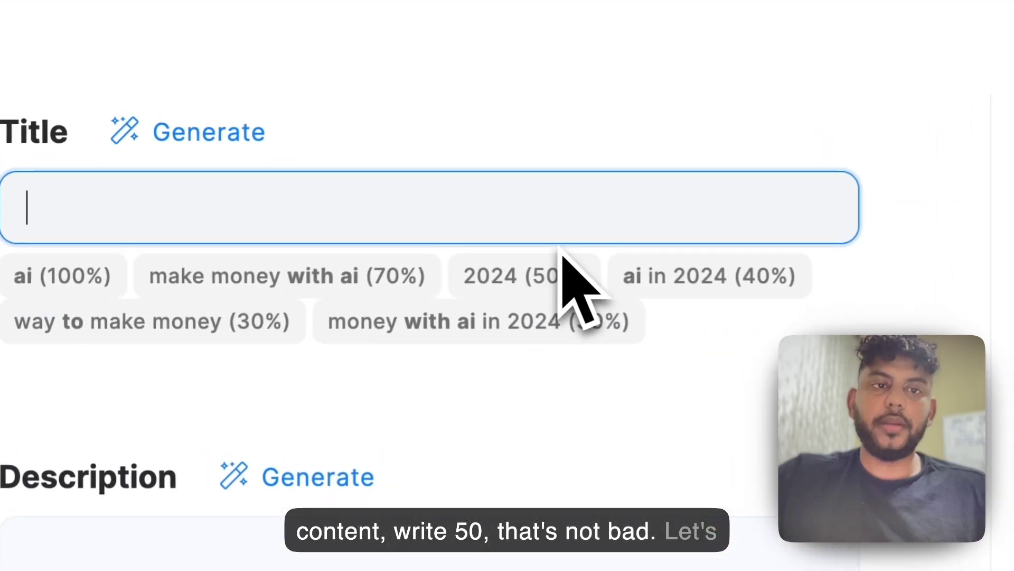
click(260, 150)
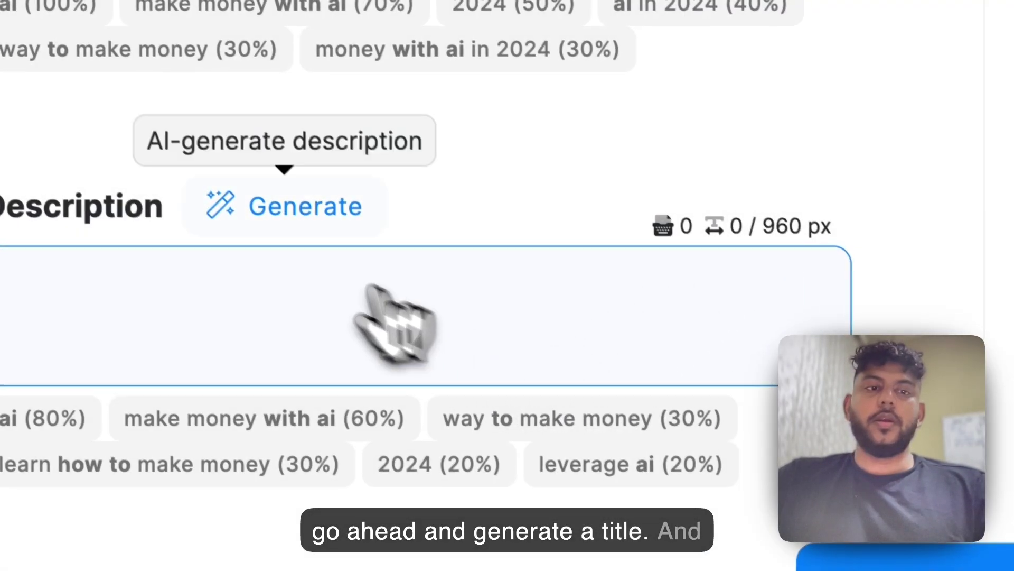
click(326, 260)
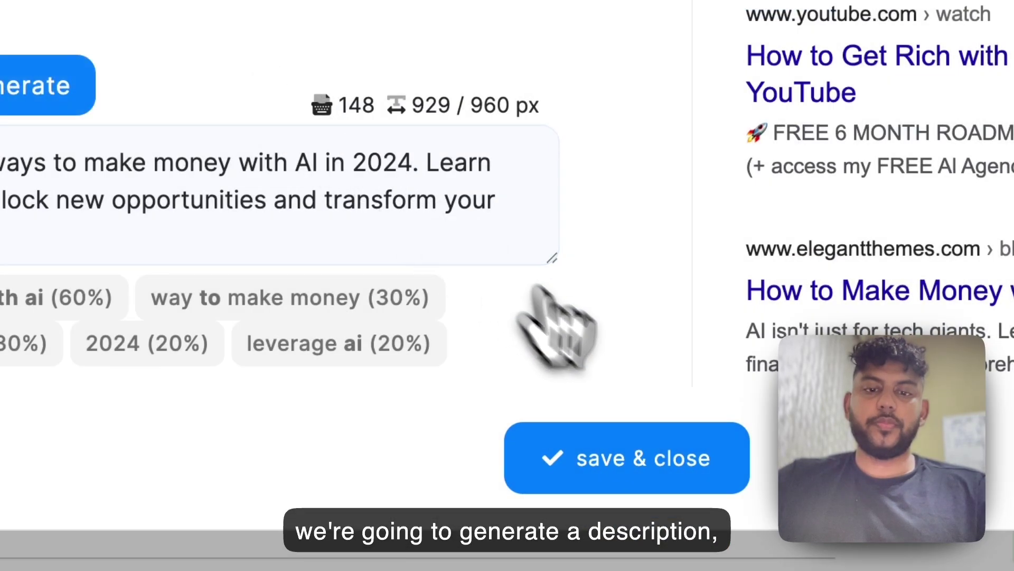
click(627, 458)
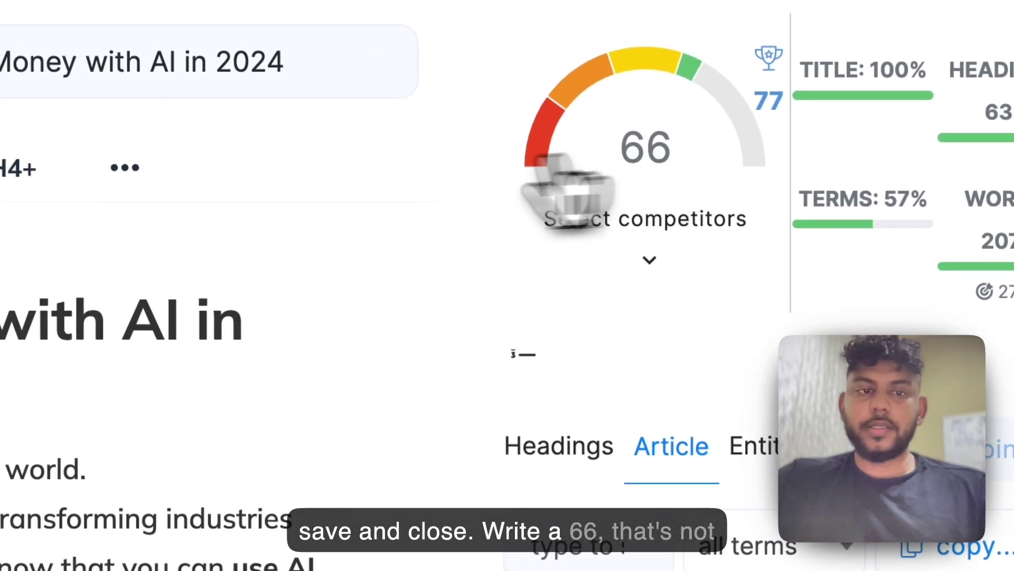
- Scroll through the 66-score article and show the recommended H1 terms on the Headings tab
scroll(227, 438, down, 3)
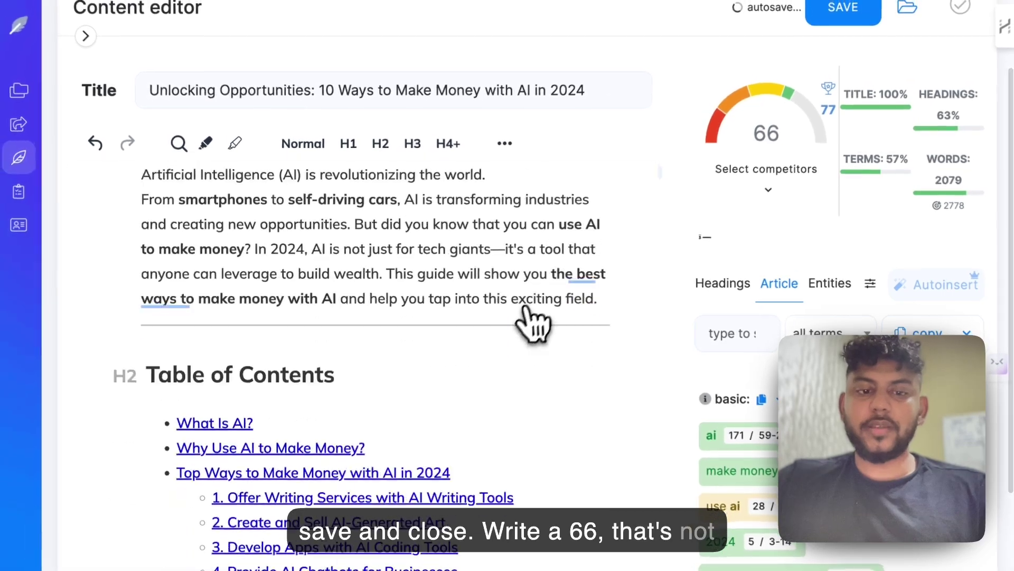
scroll(525, 309, down, 2)
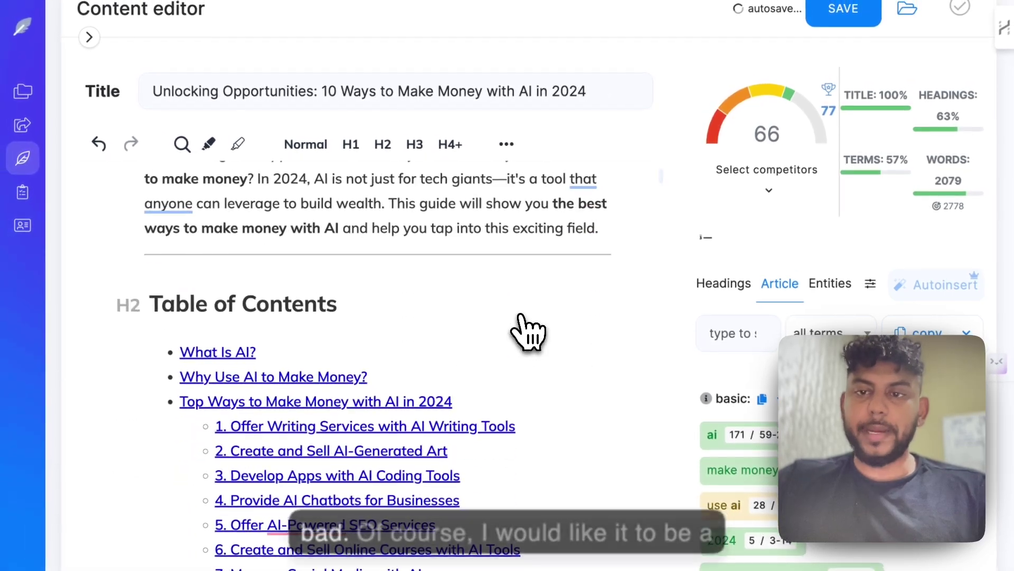
scroll(528, 332, down, 5)
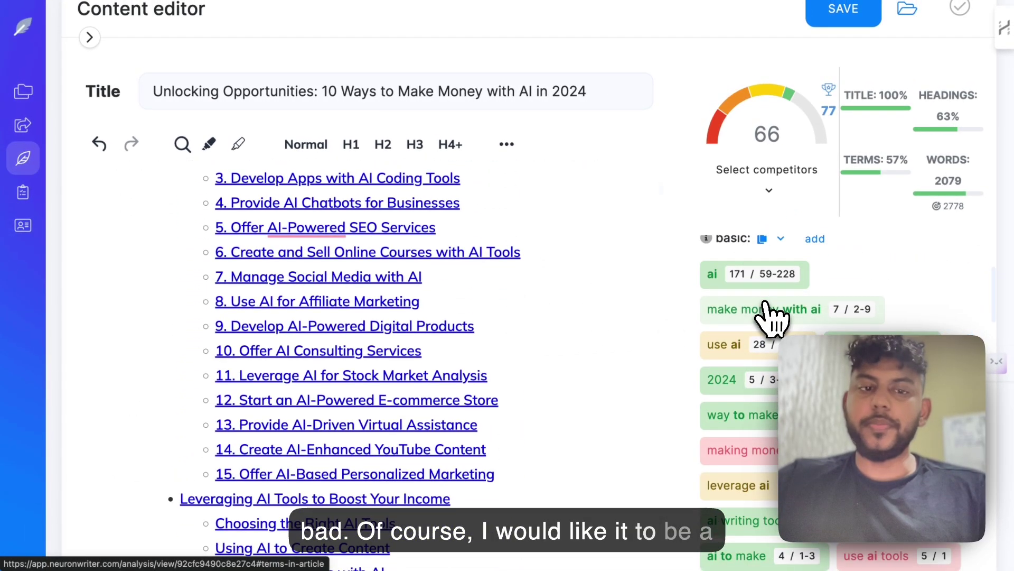
scroll(529, 391, down, 12)
mouse_move(707, 238)
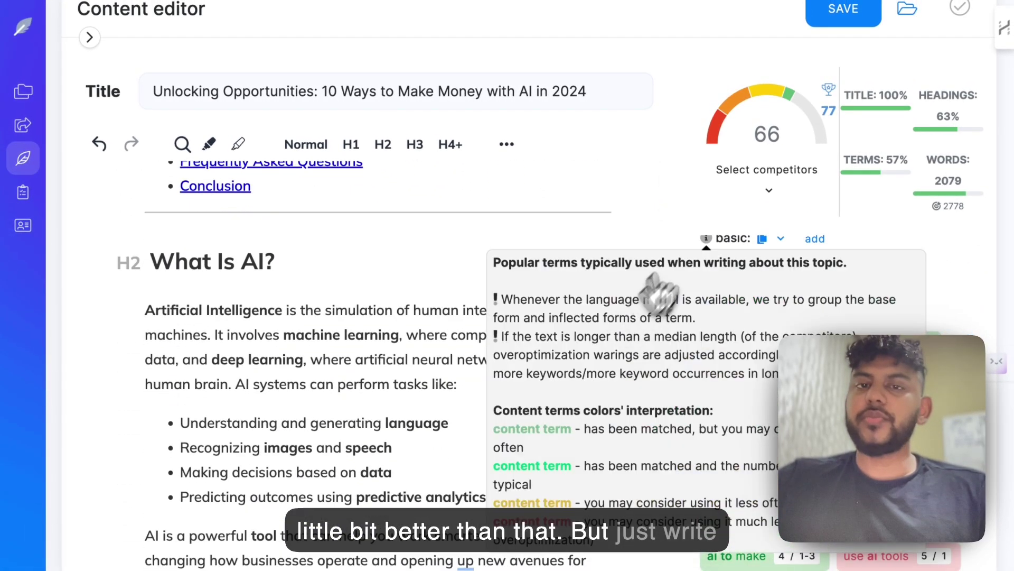
scroll(593, 362, down, 1)
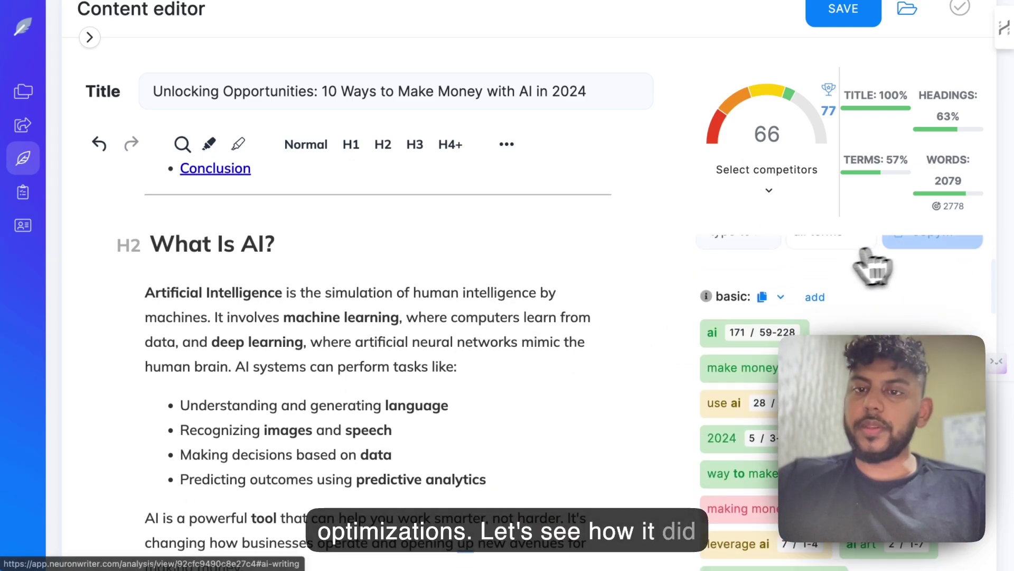
scroll(871, 254, up, 3)
click(766, 299)
scroll(858, 264, down, 4)
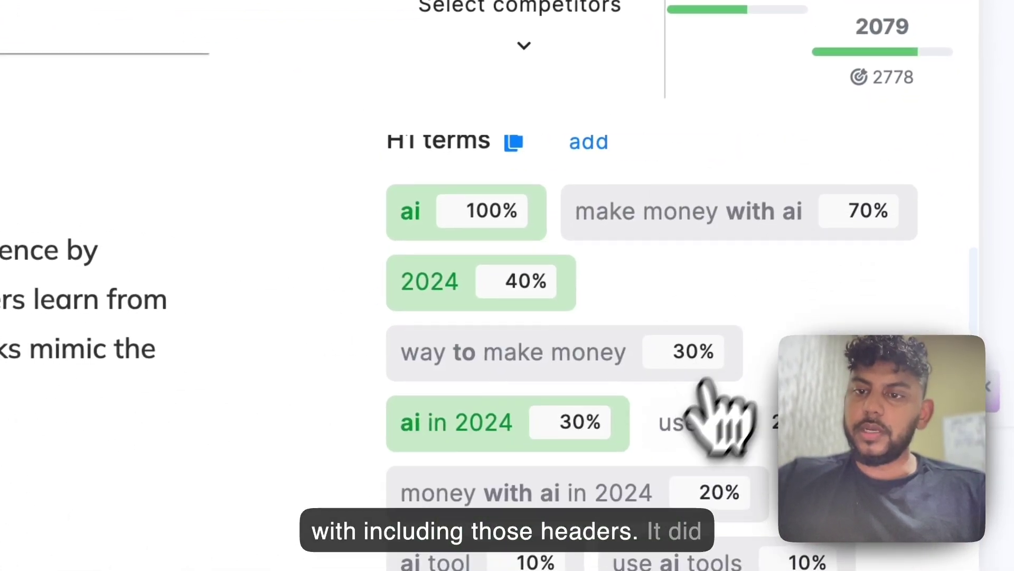
scroll(744, 263, up, 1)
scroll(31, 317, up, 10)
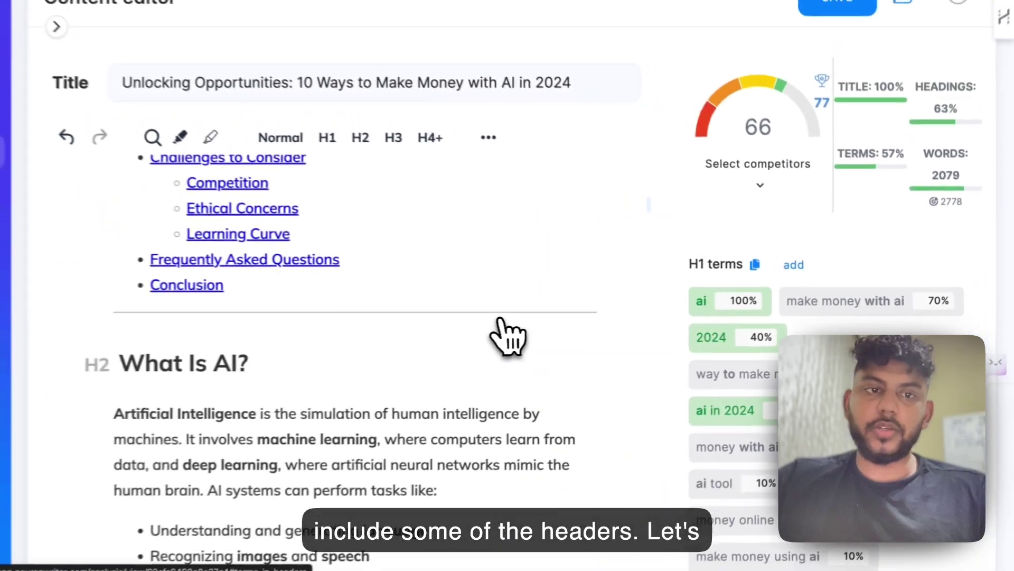
scroll(523, 337, up, 5)
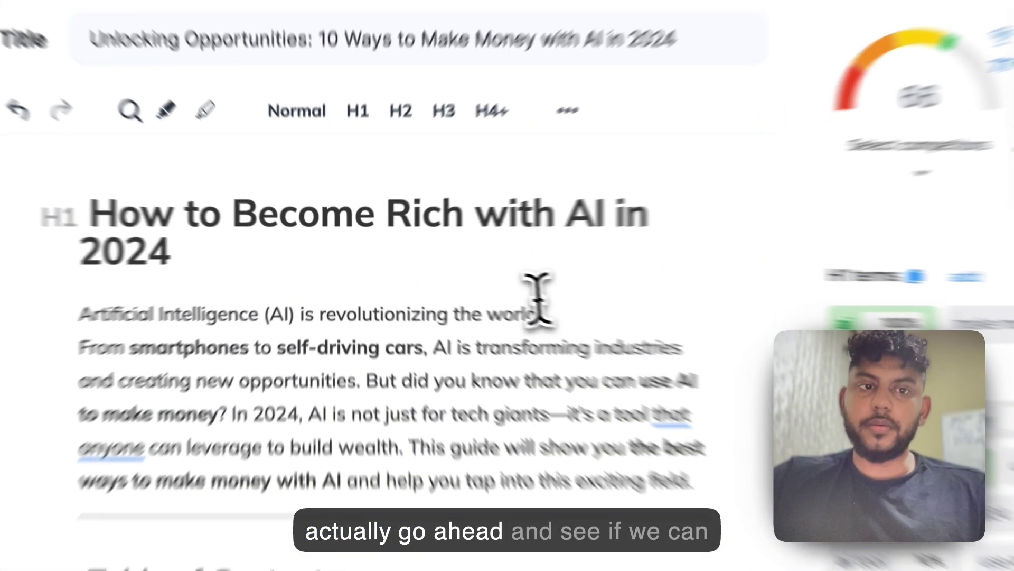
- Append '(best Ways to make money with AI 2024)' to the H1 heading
click(374, 252)
text((be)
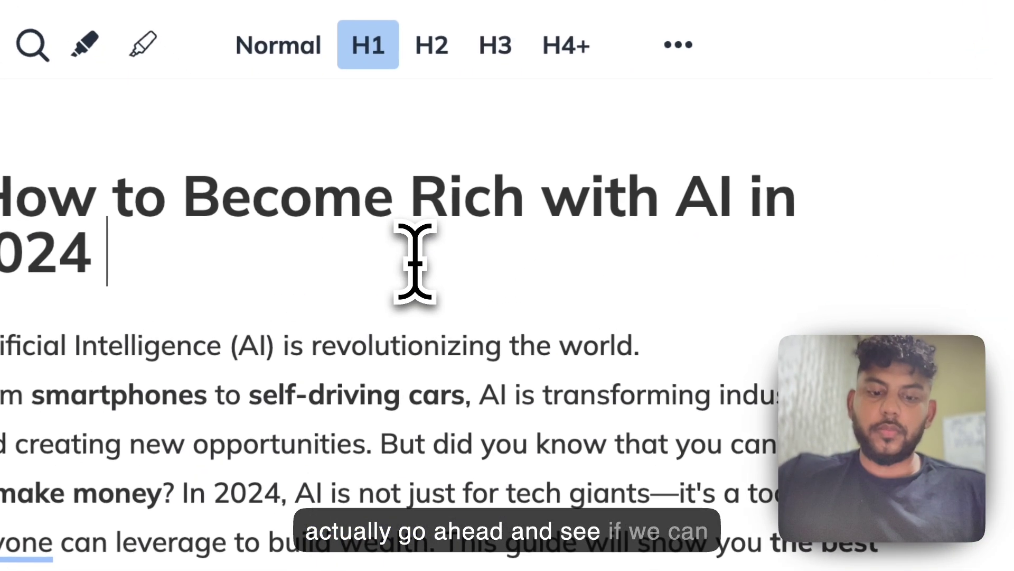
text(st Ways)
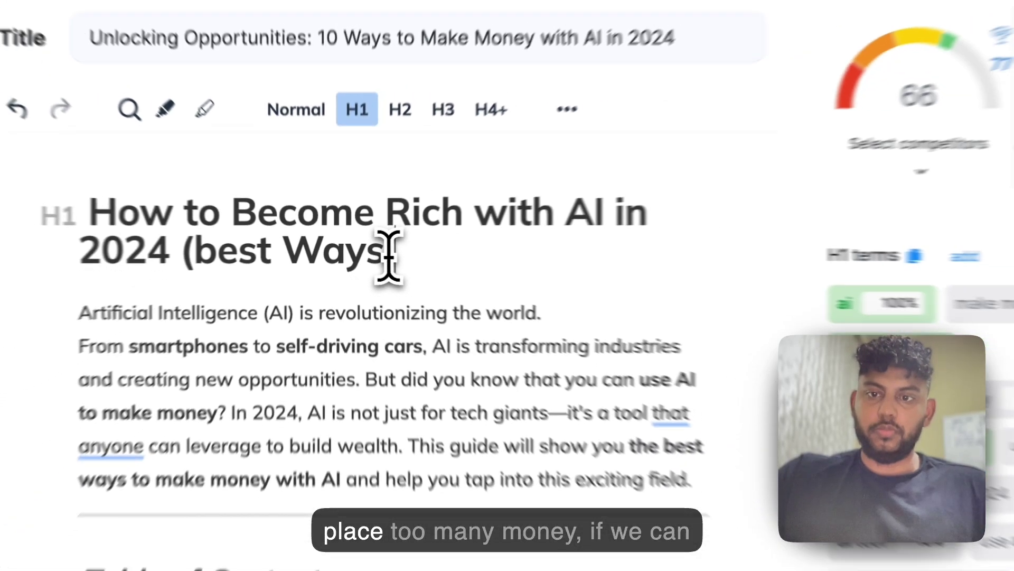
text( to make)
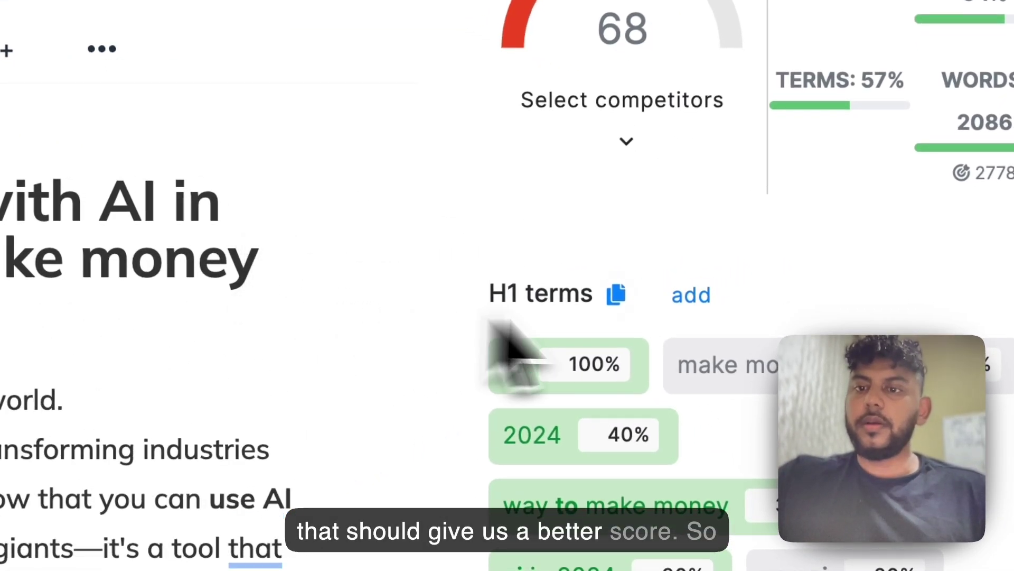
scroll(760, 380, down, 3)
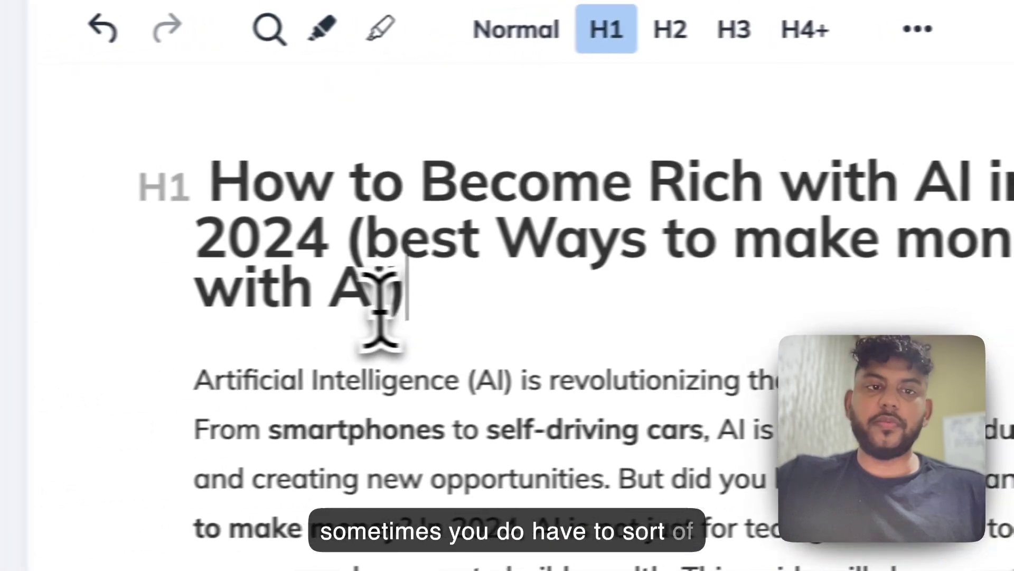
click(390, 288)
text(20-)
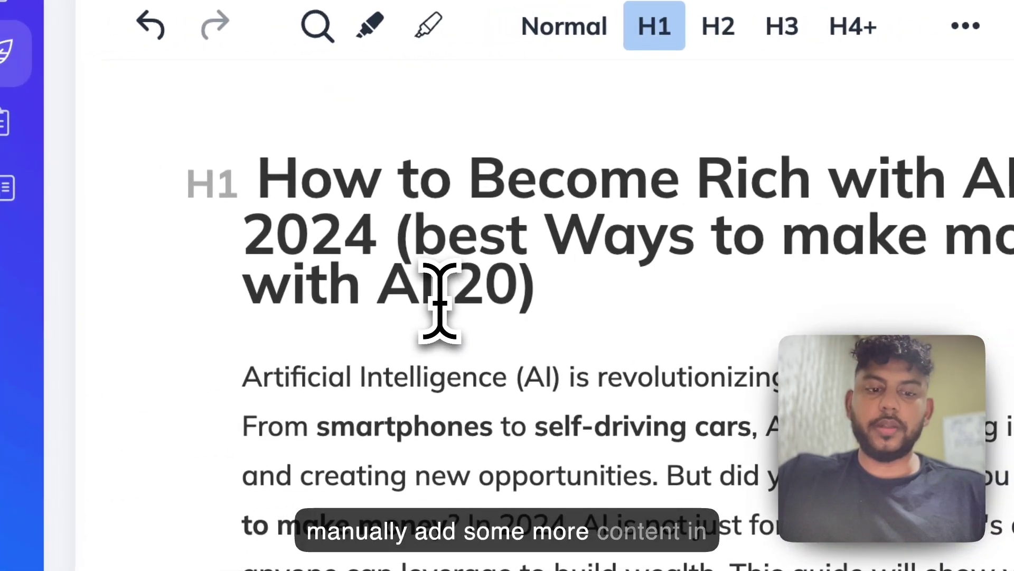
text(24)
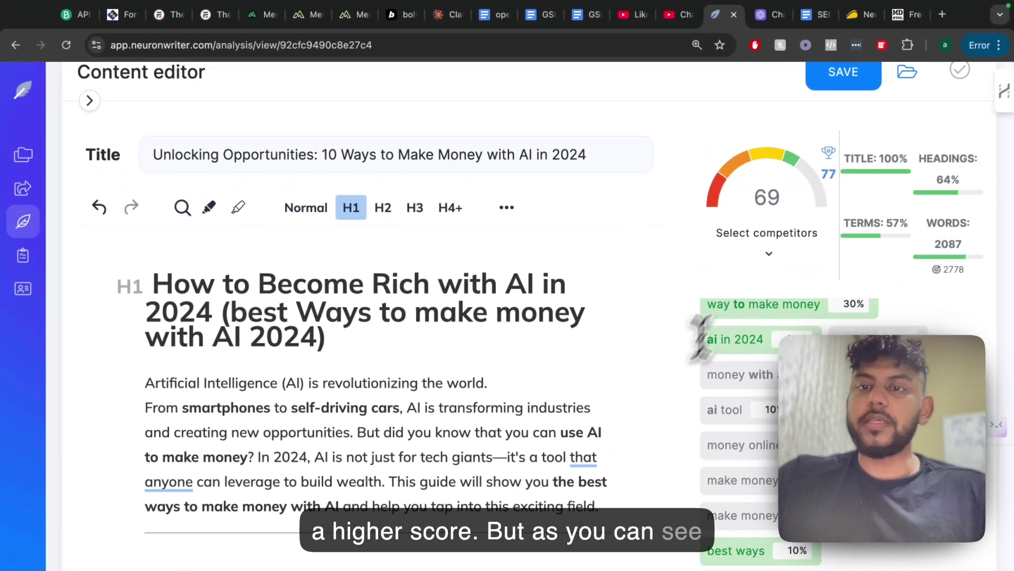
- Return to the article's term suggestions and scroll through the keyword list
scroll(673, 379, down, 3)
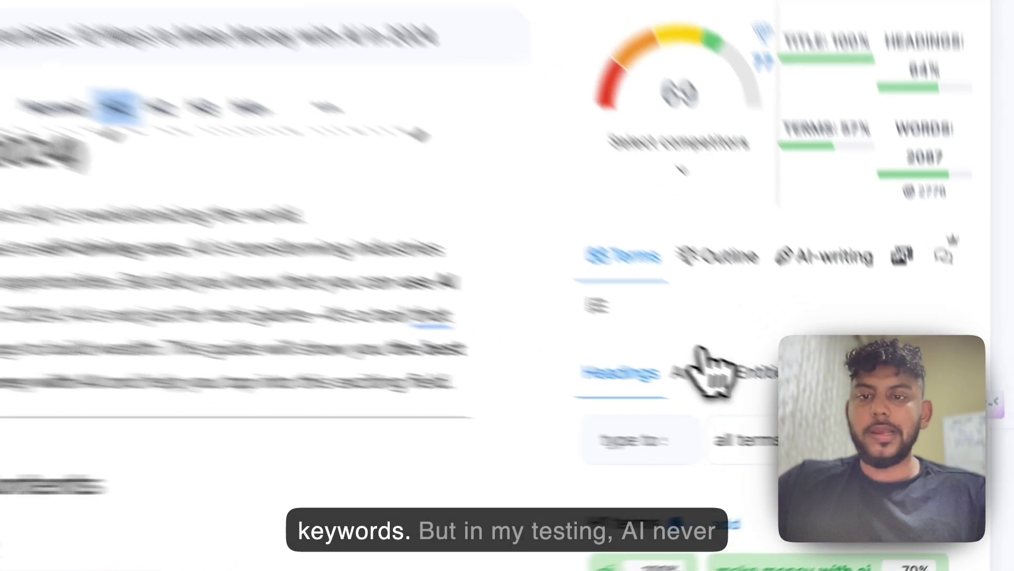
click(776, 403)
scroll(560, 290, up, 5)
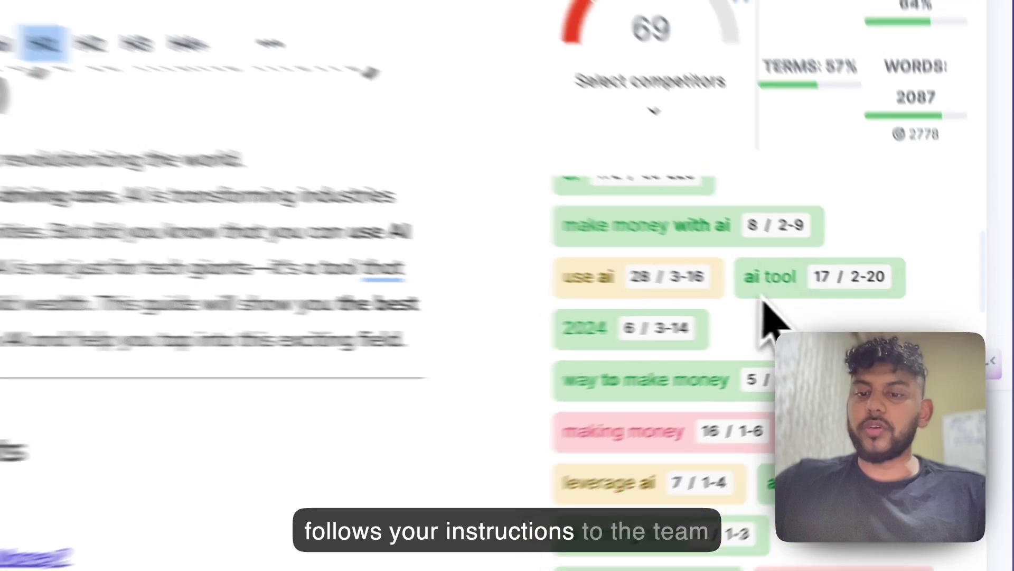
scroll(682, 285, down, 5)
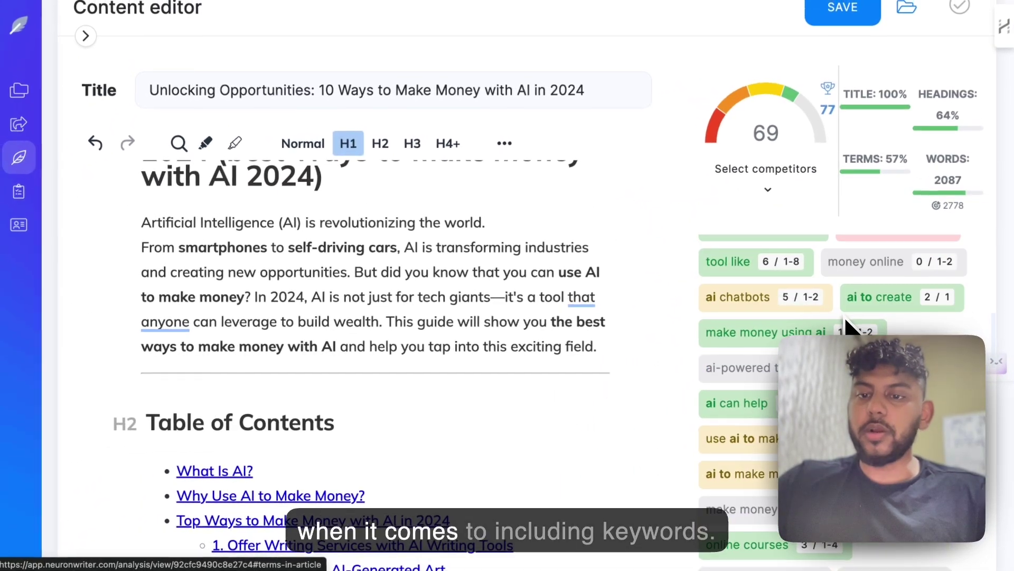
scroll(837, 316, down, 3)
scroll(845, 316, down, 10)
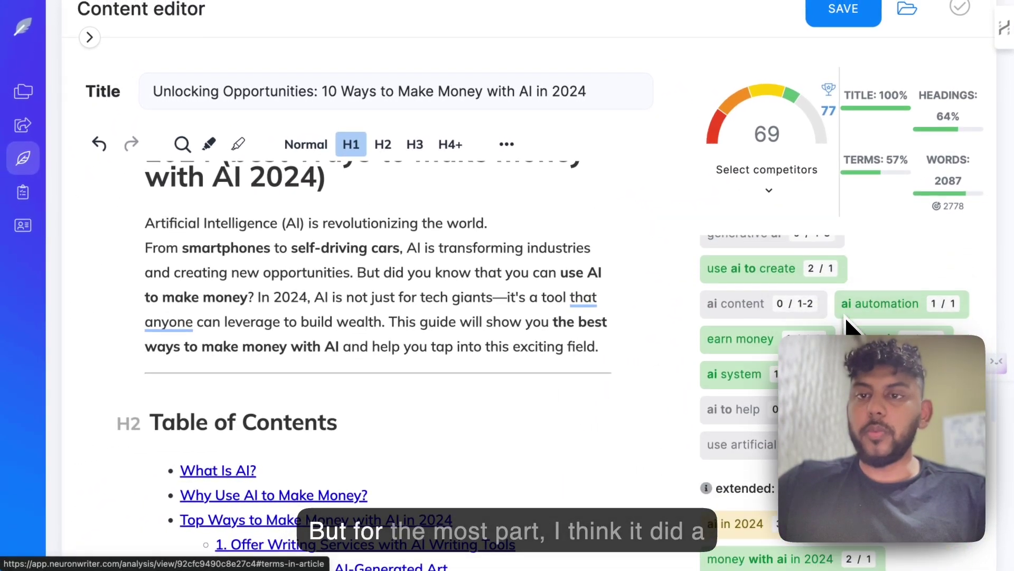
scroll(845, 316, up, 10)
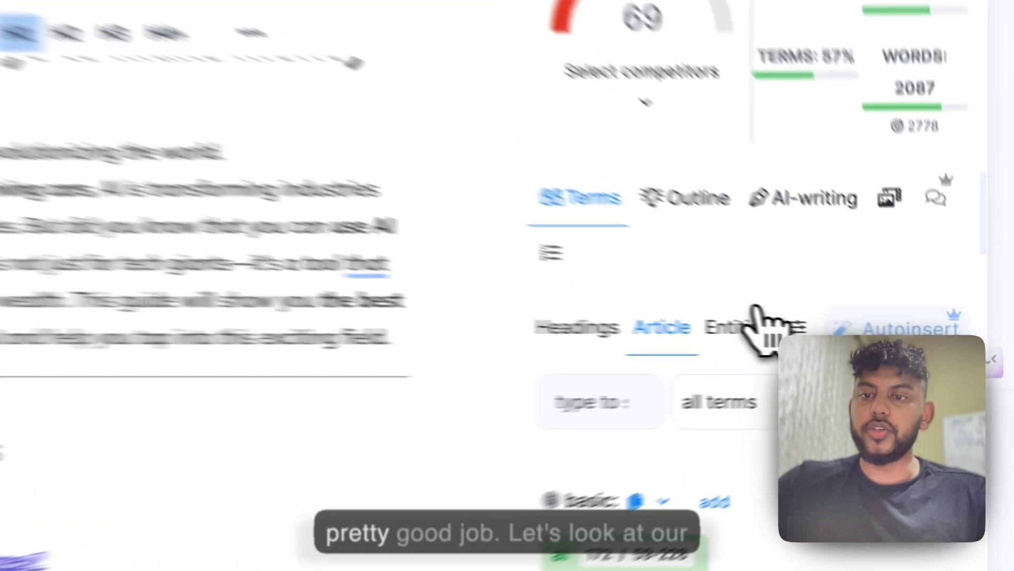
- Show the entities suggested for the AI-money article next to its content score
click(824, 346)
scroll(834, 420, down, 4)
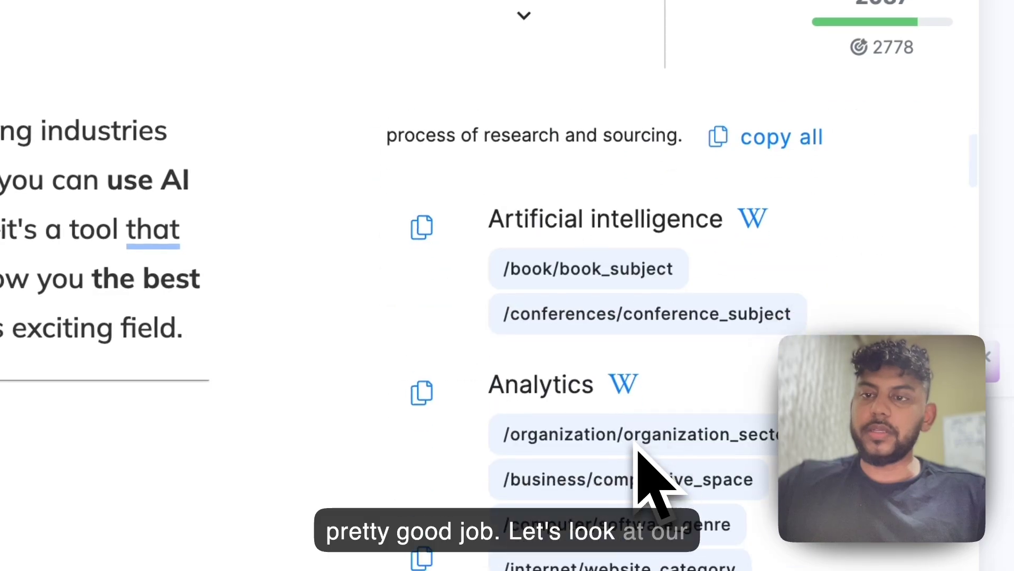
scroll(638, 449, up, 5)
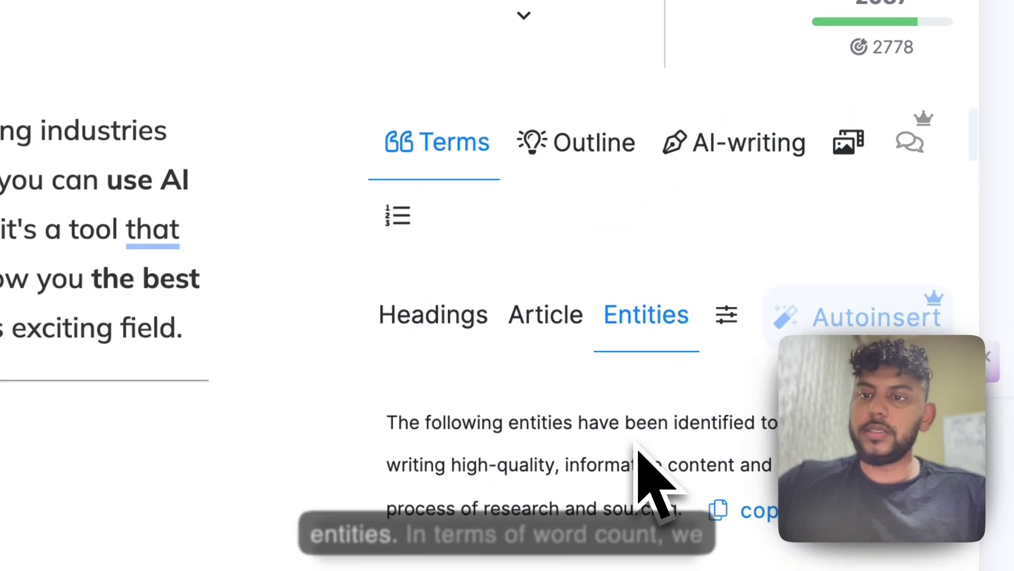
mouse_move(859, 220)
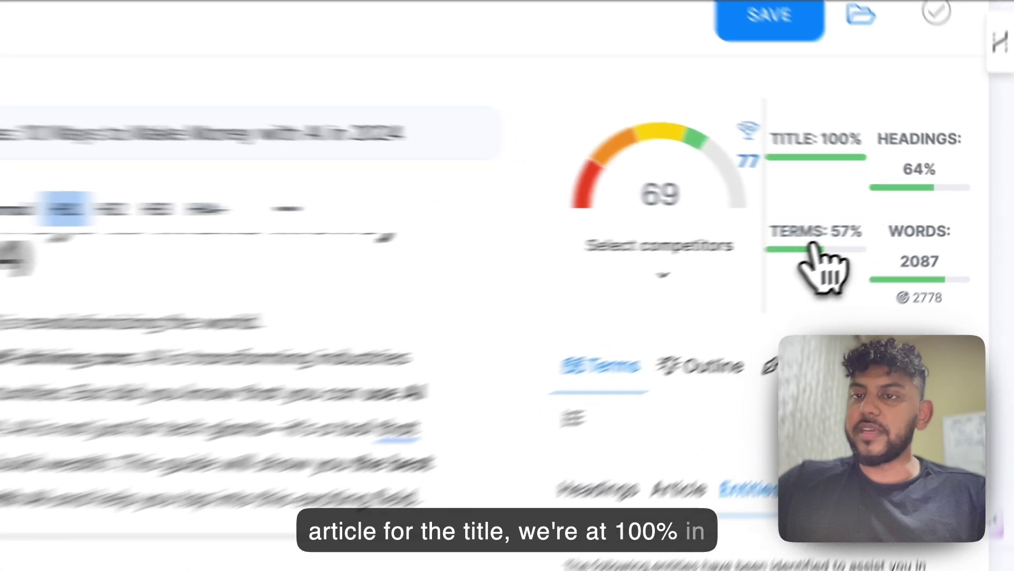
mouse_move(878, 240)
scroll(756, 369, down, 5)
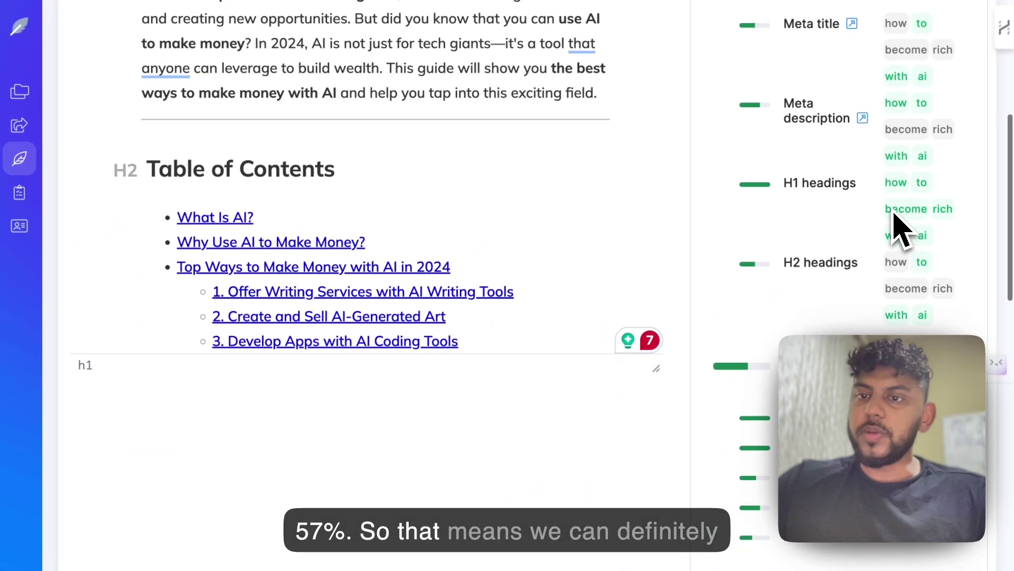
scroll(908, 288, up, 2)
scroll(925, 275, up, 2)
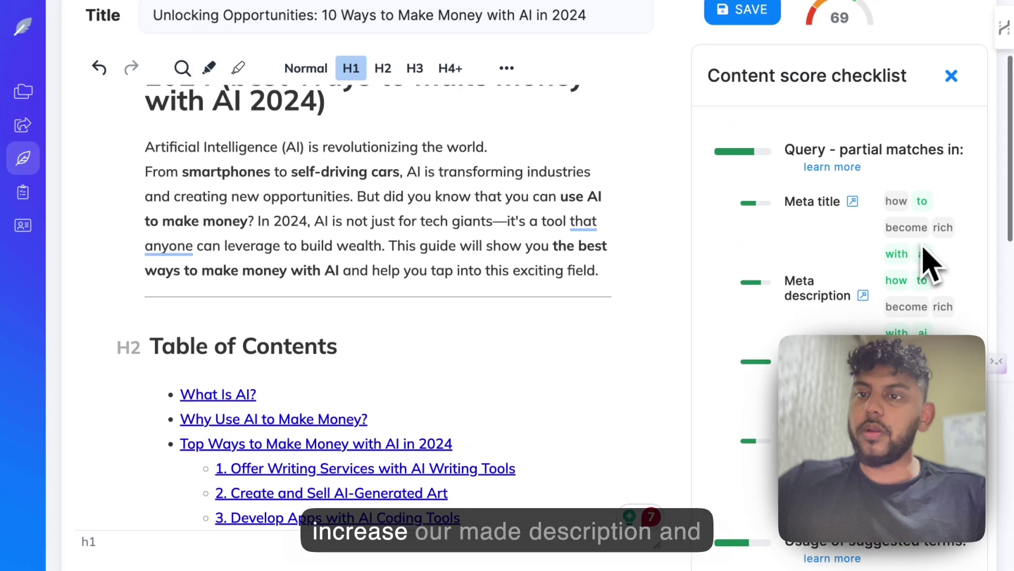
scroll(898, 311, down, 3)
scroll(925, 311, up, 3)
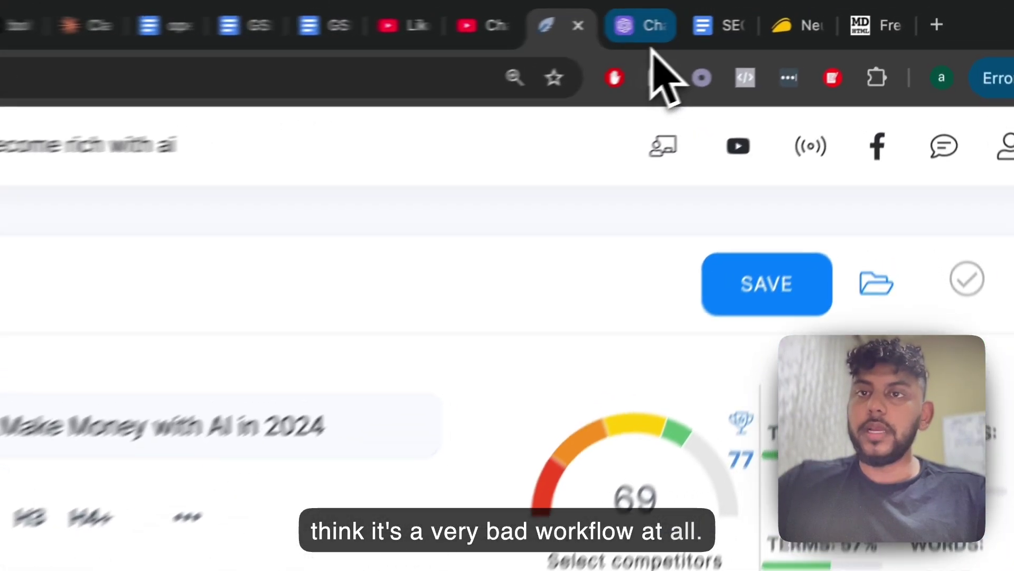
- Bring up the converted article's HTML preview and highlight its title
click(775, 16)
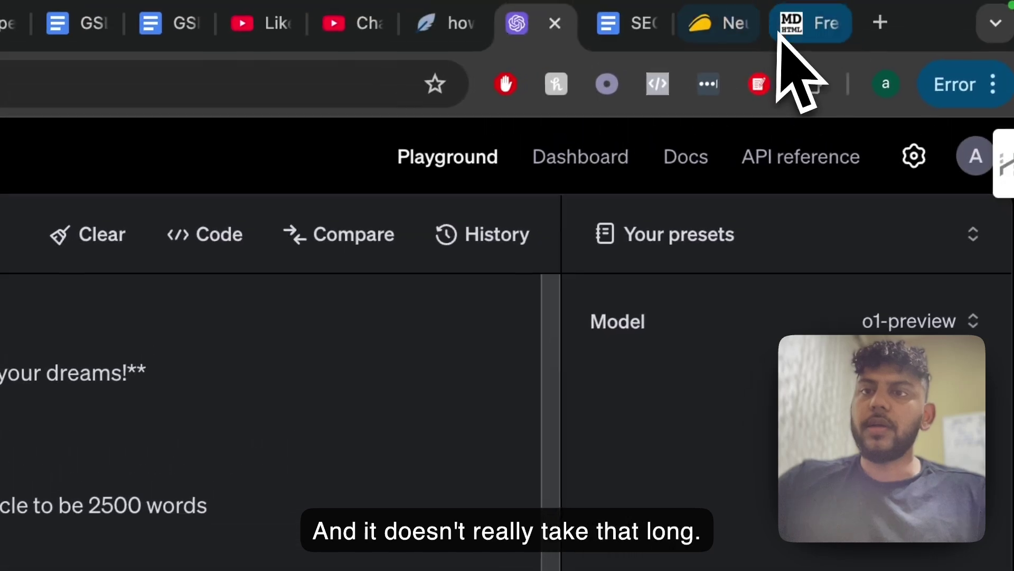
click(781, 26)
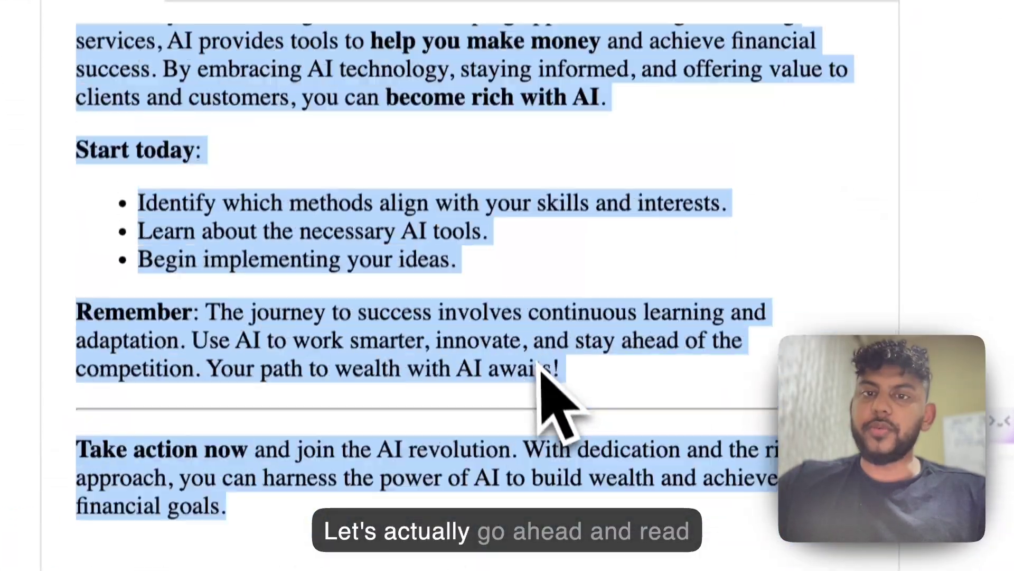
scroll(541, 370, up, 20)
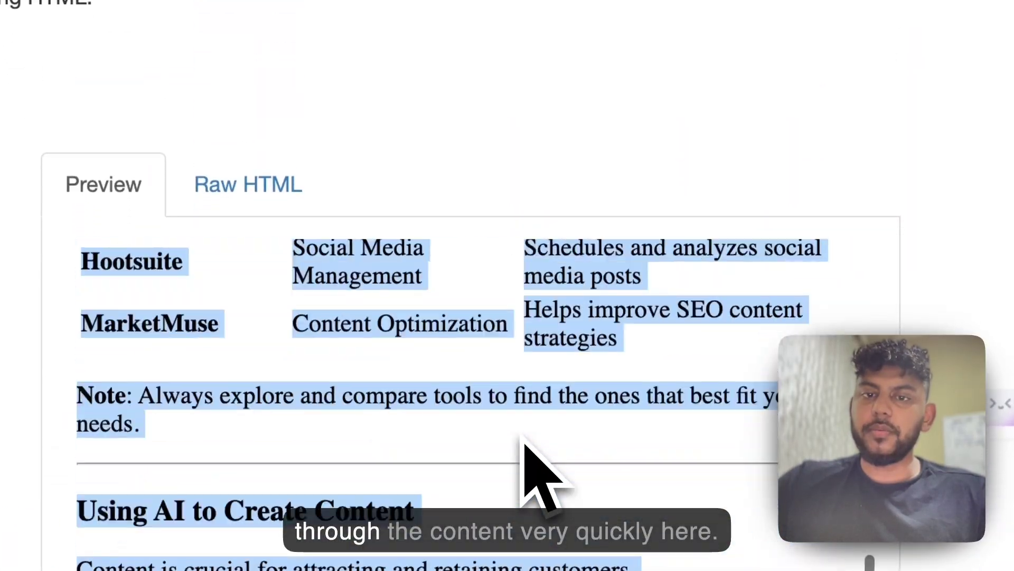
scroll(526, 446, up, 10)
double_click(518, 426)
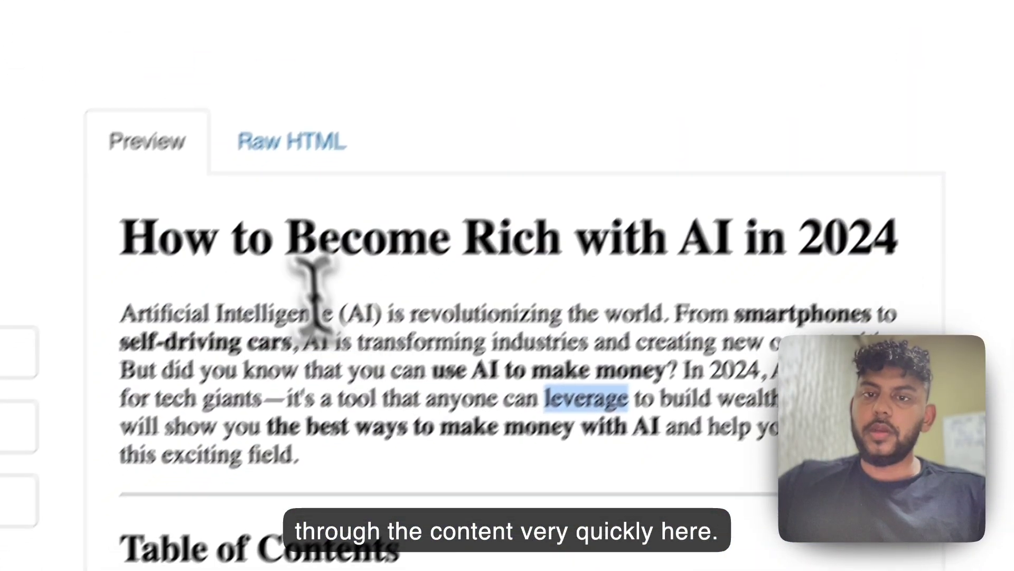
triple_click(220, 291)
- Read the preview's opening sections, highlighting the 'What Is AI?' paragraph and 'Top Ways to Make Money' heading
scroll(426, 373, down, 2)
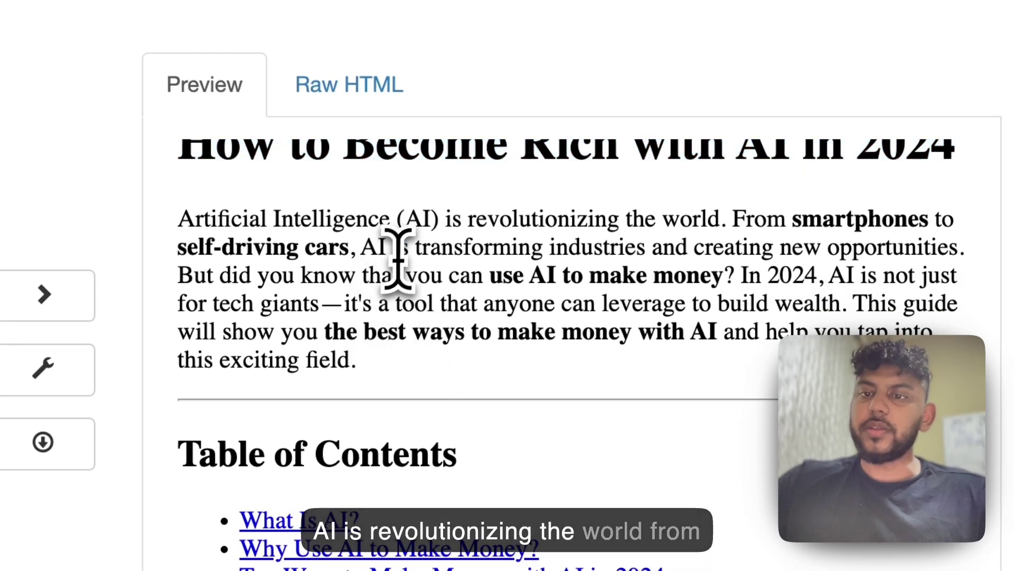
scroll(445, 311, down, 2)
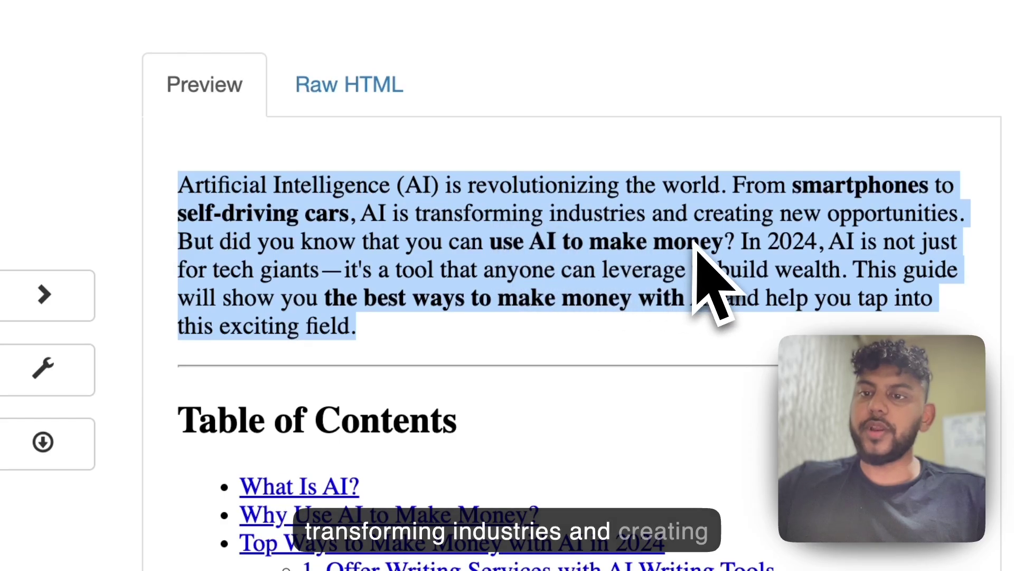
scroll(703, 264, down, 2)
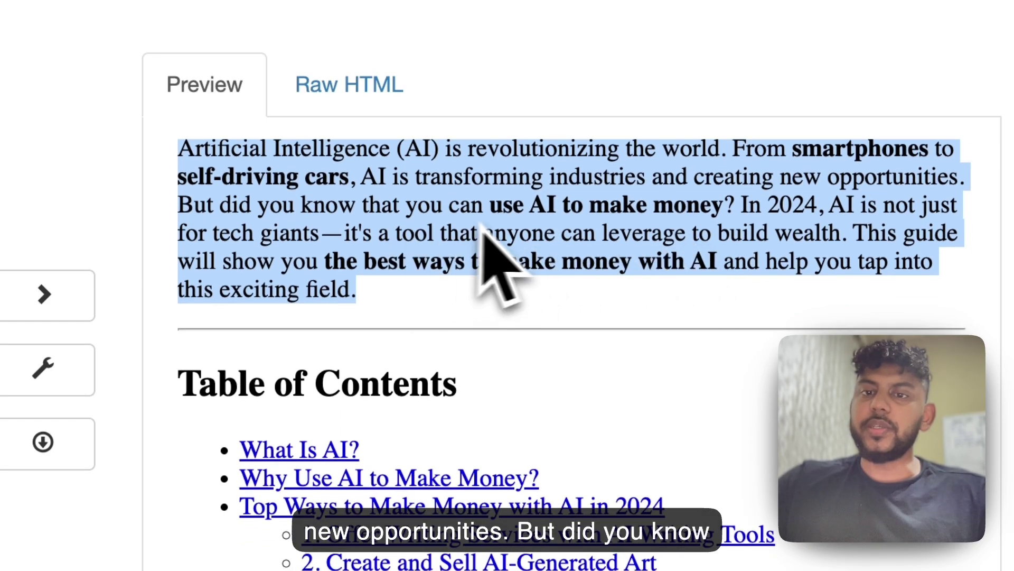
scroll(577, 226, down, 5)
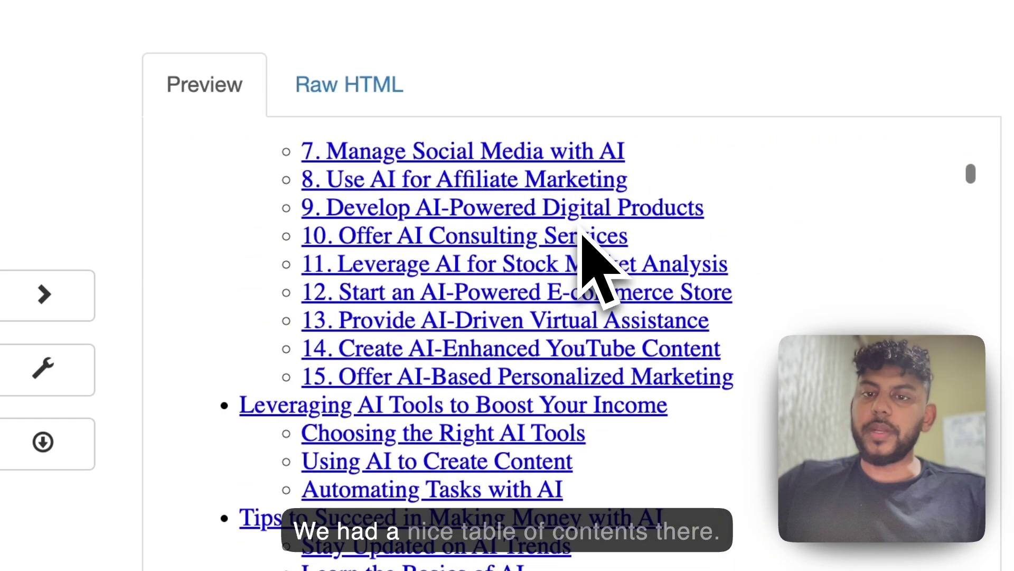
scroll(581, 230, up, 3)
triple_click(517, 220)
scroll(508, 221, down, 5)
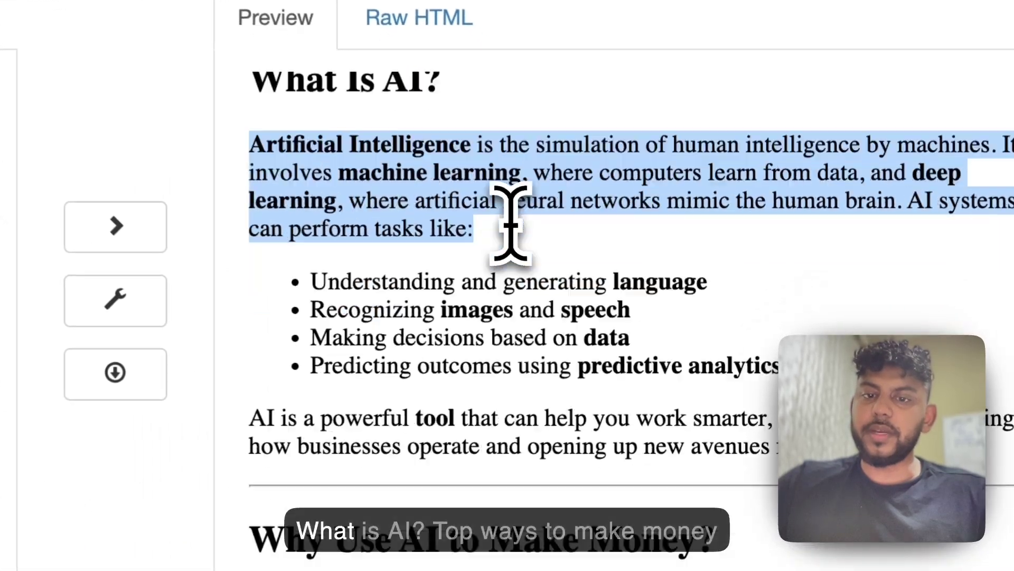
scroll(508, 222, up, 4)
scroll(502, 215, down, 4)
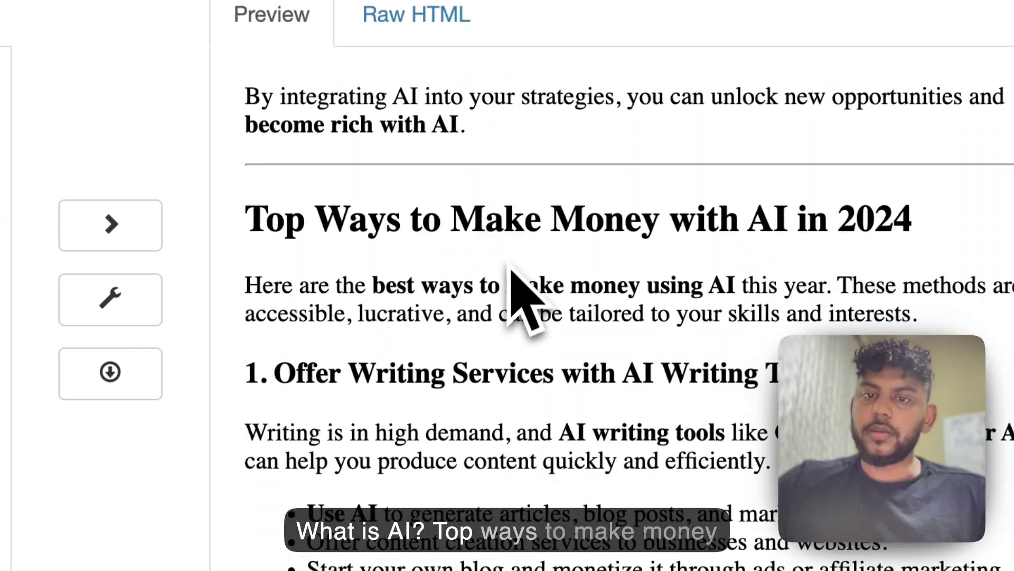
triple_click(493, 233)
- Read on past 'Using AI to Create Content' through the FAQ to the closing 'Take action now' paragraph
scroll(487, 227, down, 15)
scroll(489, 288, down, 10)
scroll(489, 288, down, 3)
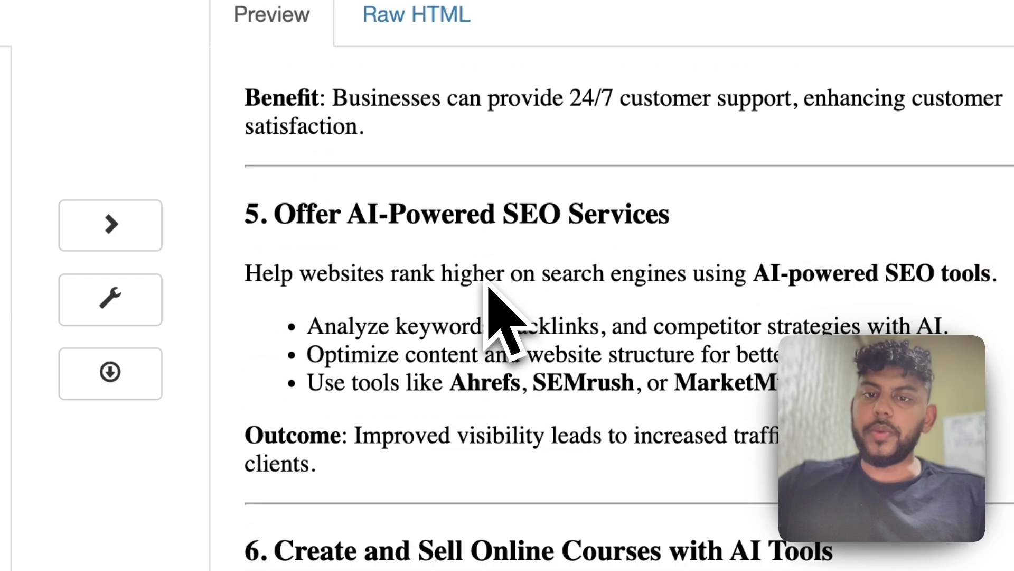
scroll(430, 230, down, 16)
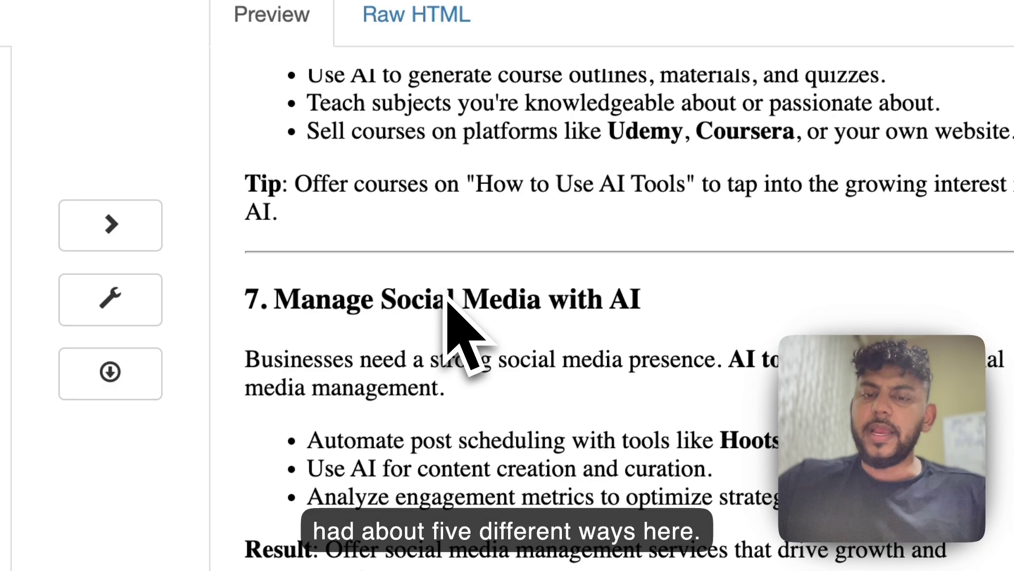
scroll(446, 304, down, 12)
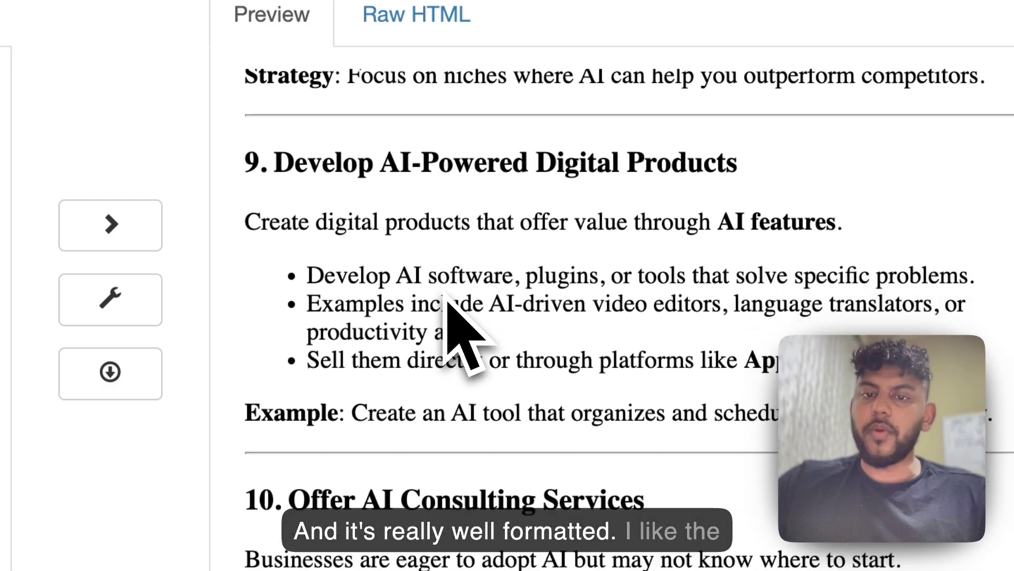
scroll(410, 294, down, 20)
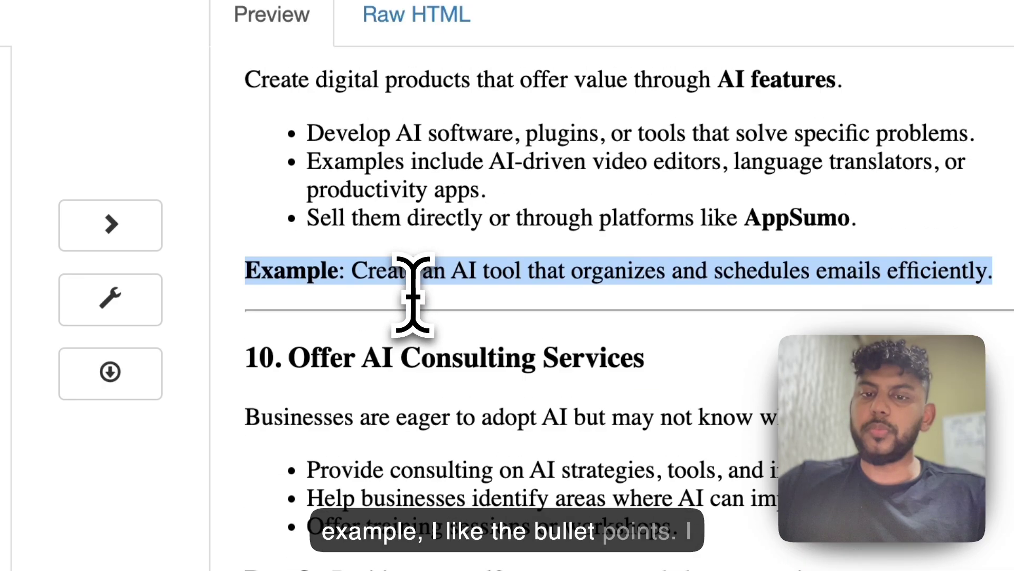
scroll(447, 369, down, 20)
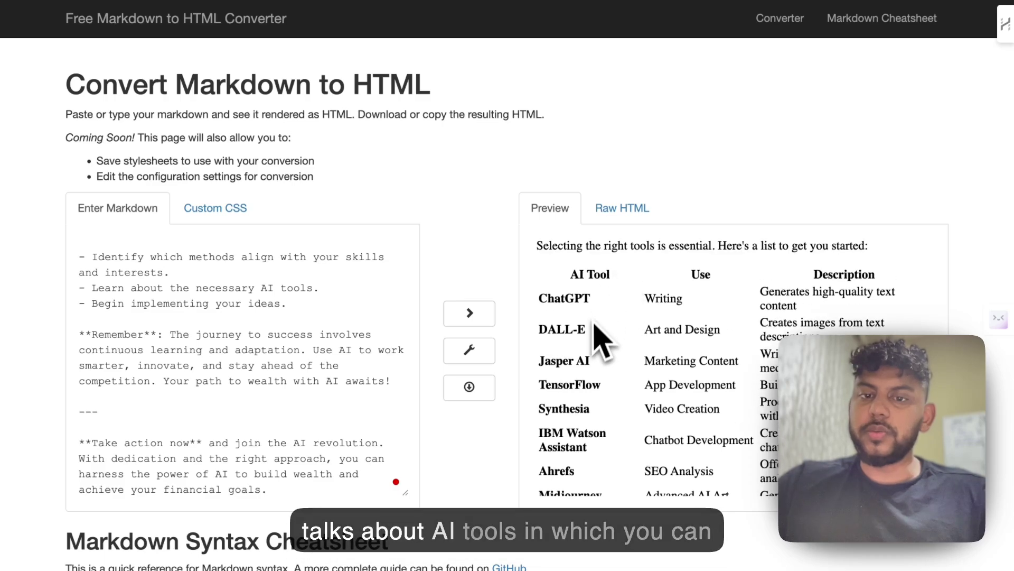
scroll(595, 321, down, 3)
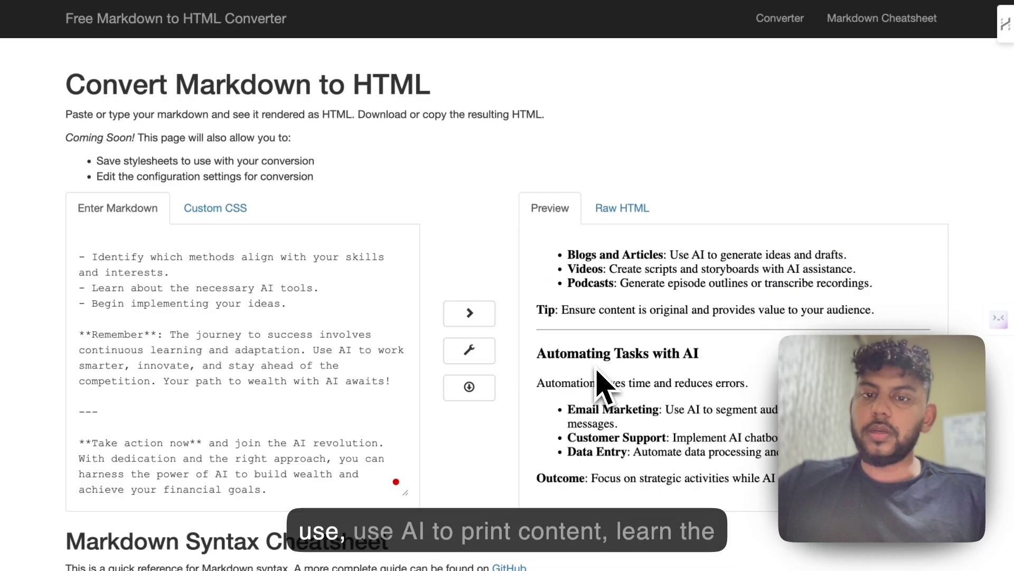
triple_click(593, 259)
scroll(608, 280, down, 10)
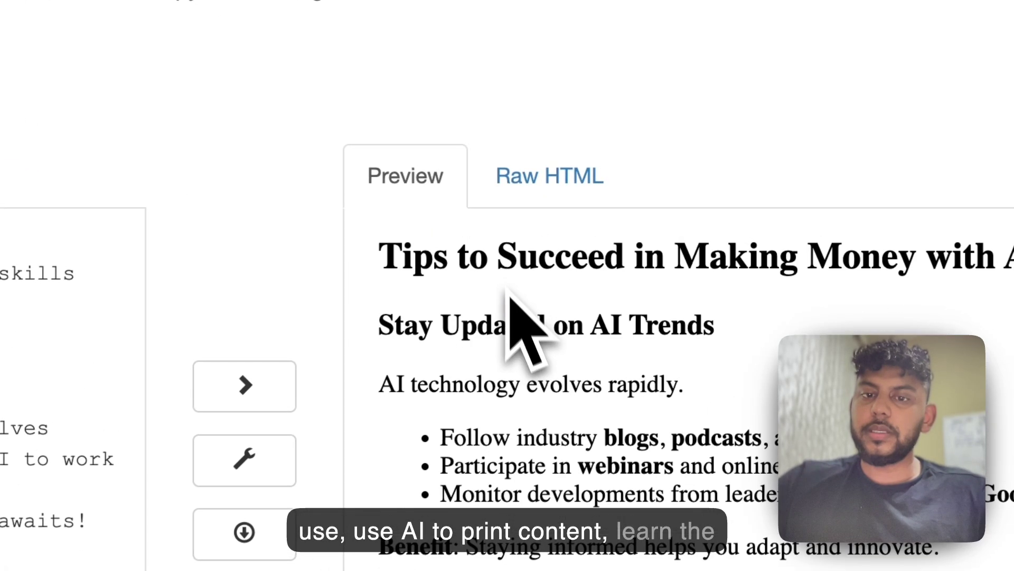
scroll(512, 319, down, 15)
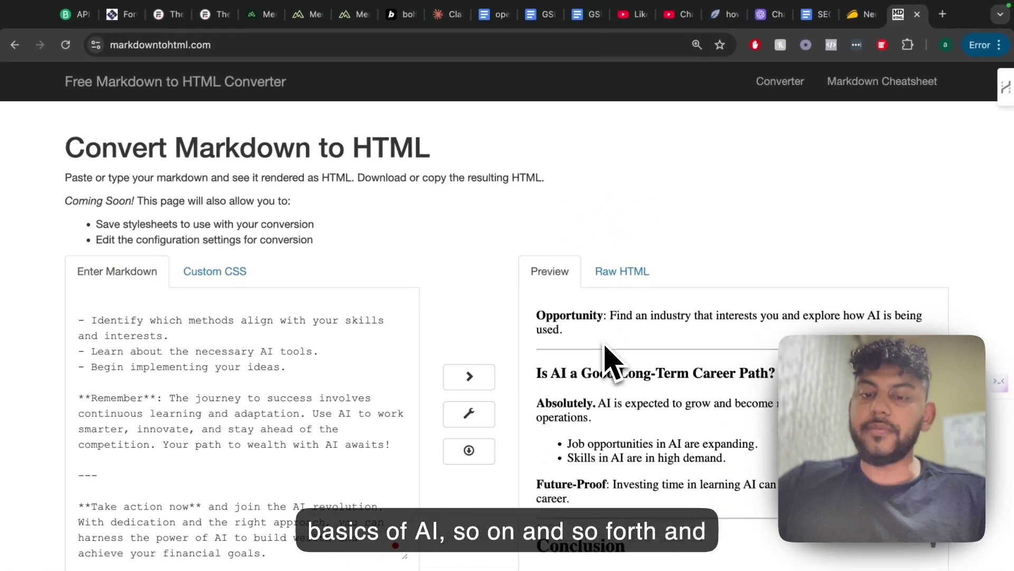
scroll(608, 361, down, 5)
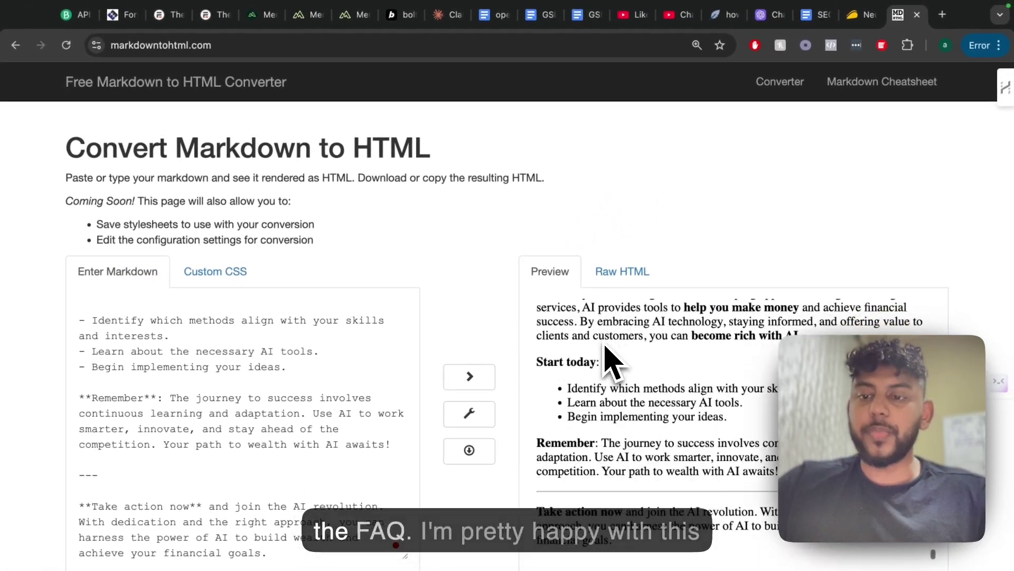
scroll(600, 288, down, 2)
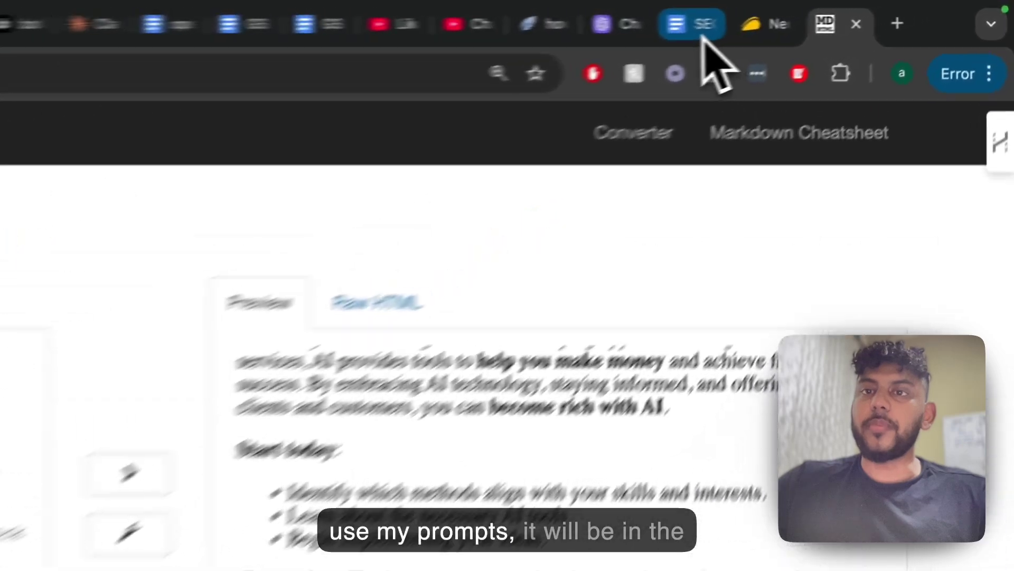
- Stop briefly at the Google Docs prompts document, then return to NeuronWriter's editor showing score 69
click(818, 15)
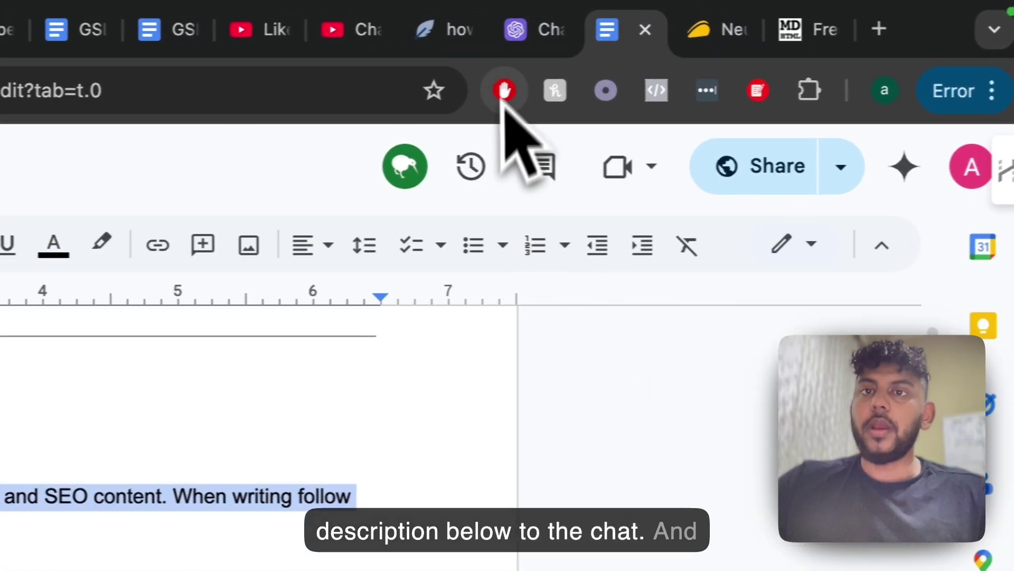
click(449, 46)
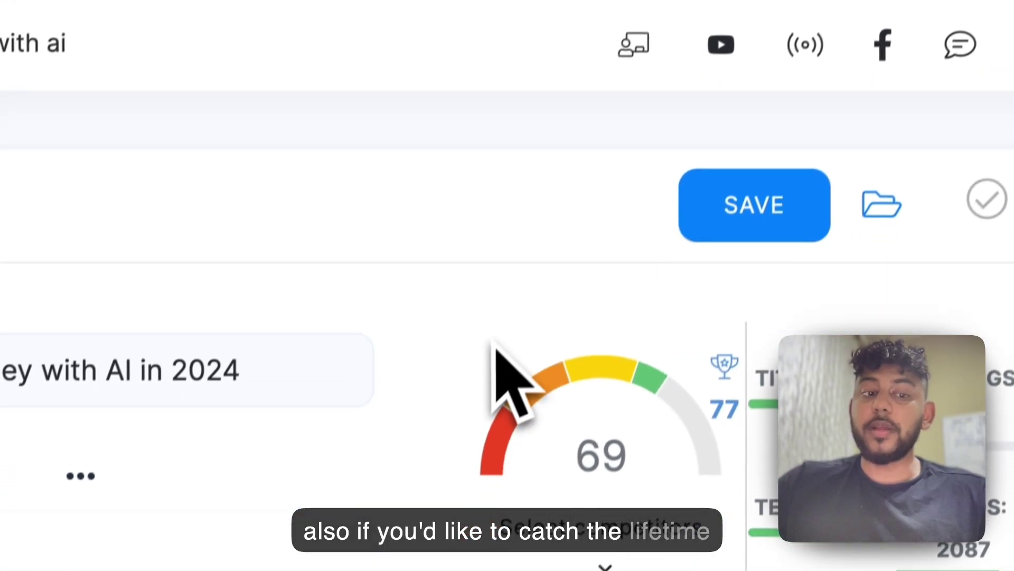